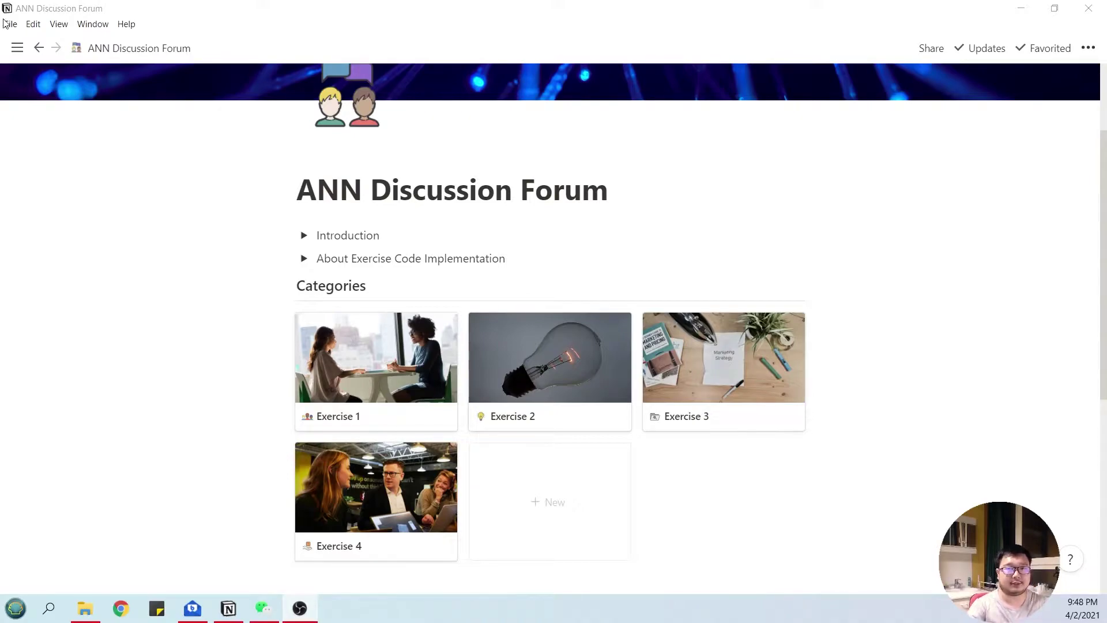
Step: Expand the Introduction toggle and skim its purpose, posting rules and feature callouts
scroll(643, 222, "up", 3)
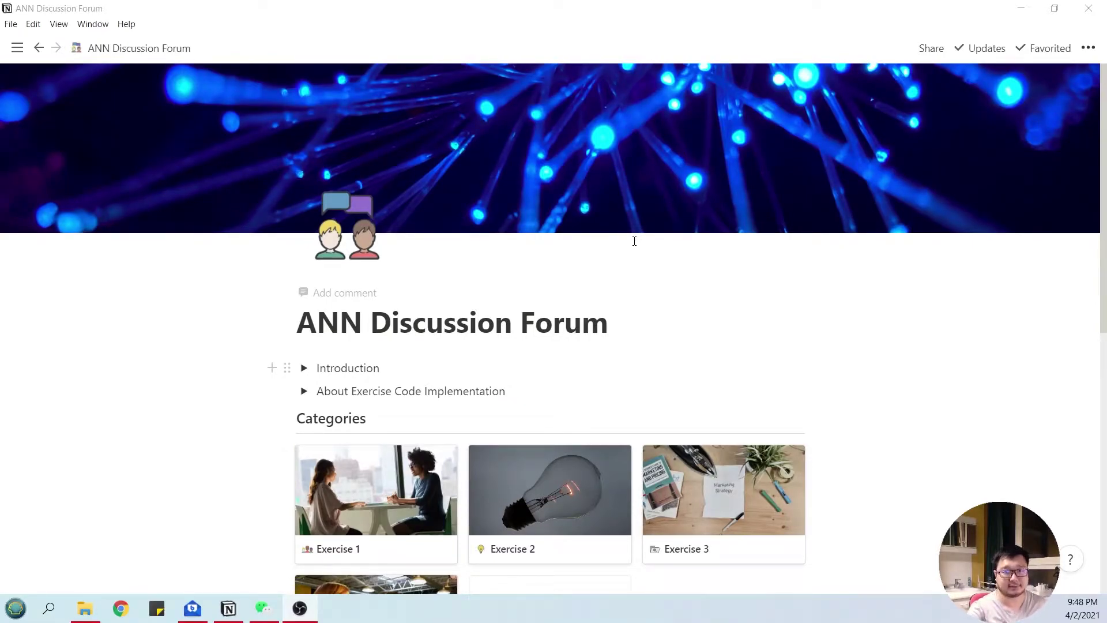
scroll(623, 236, "down", 2)
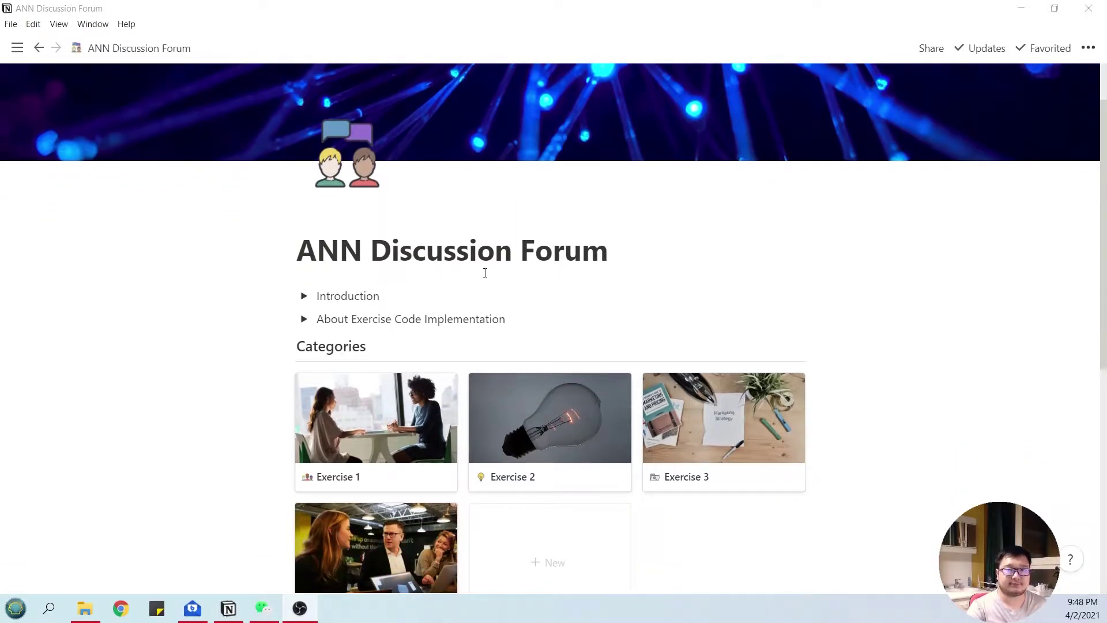
left_click(303, 296)
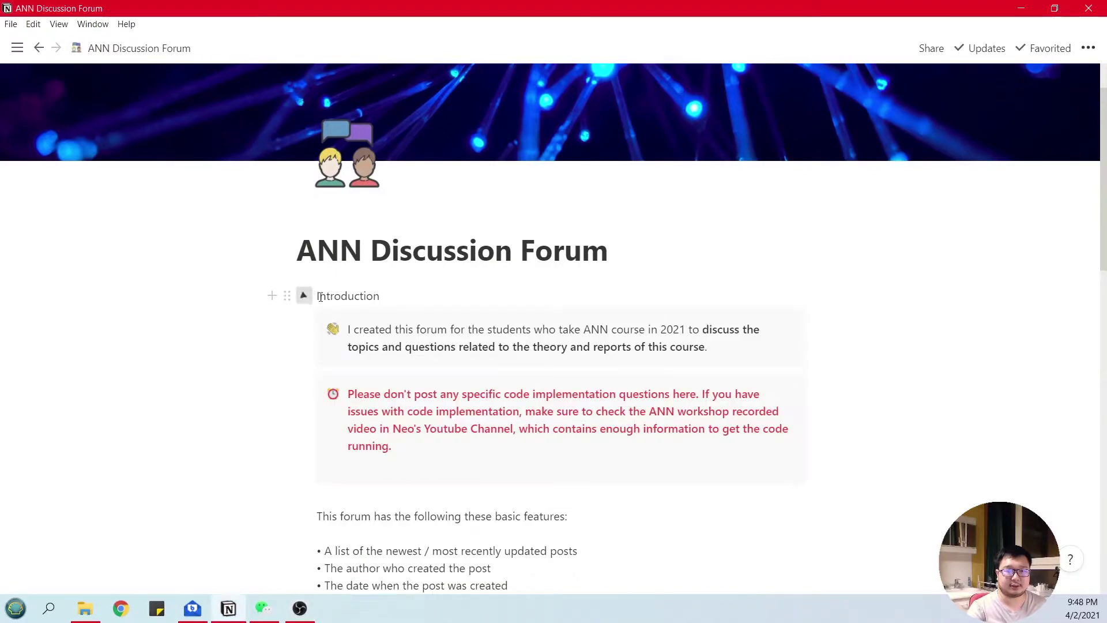
scroll(405, 303, "down", 1)
scroll(514, 284, "down", 2)
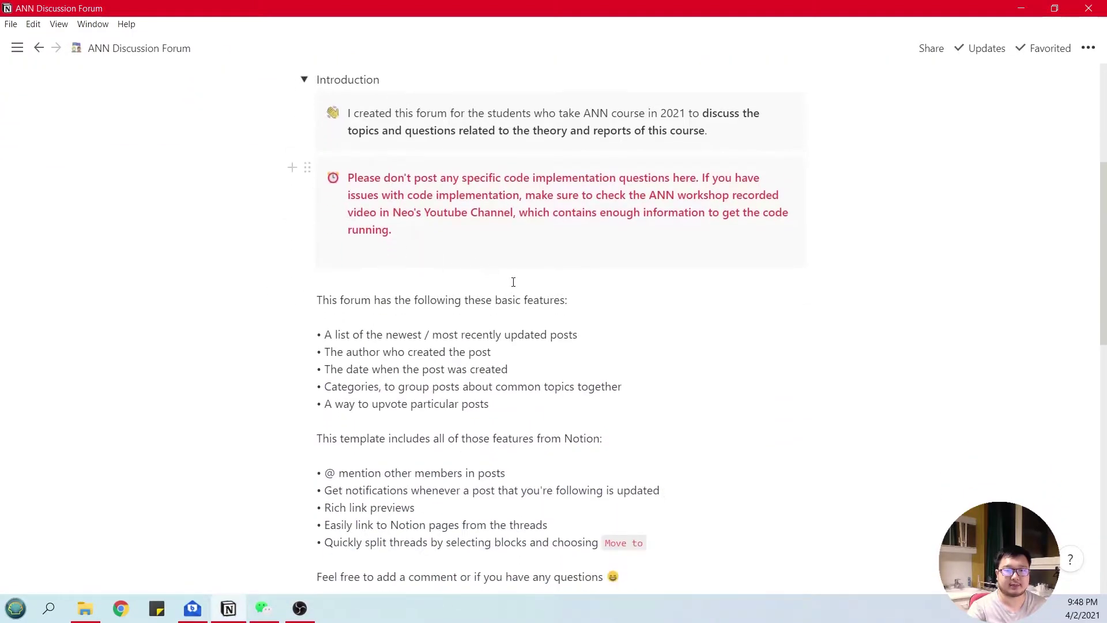
scroll(511, 235, "up", 2)
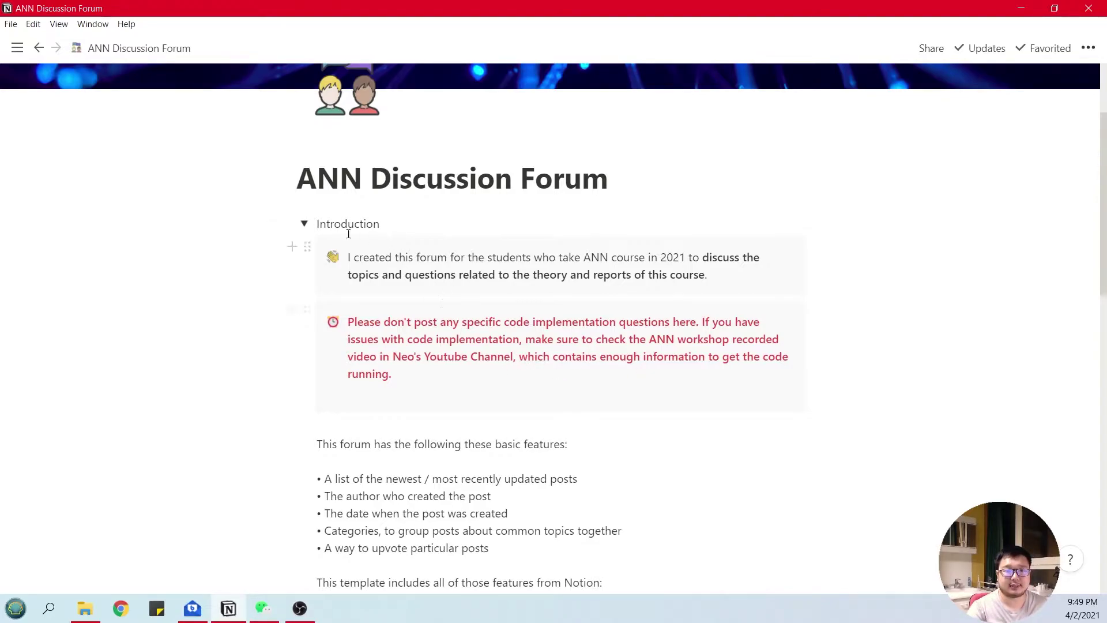
Step: Collapse Introduction, then view and re-collapse About Exercise Code Implementation with its playlist link
left_click(304, 225)
left_click(303, 247)
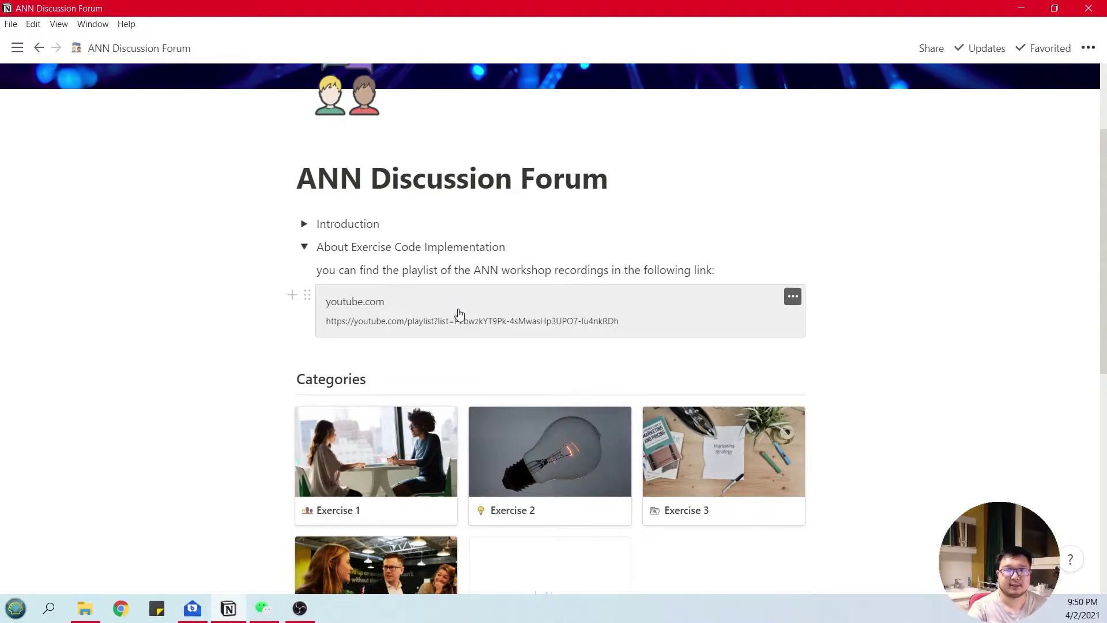
mouse_move(562, 366)
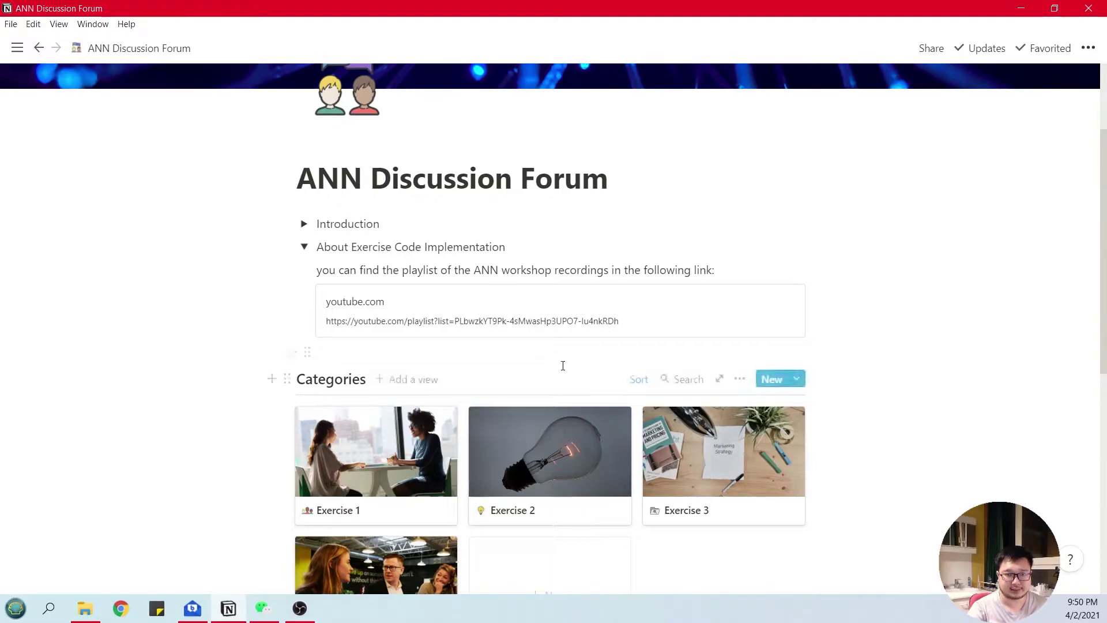
scroll(539, 358, "up", 2)
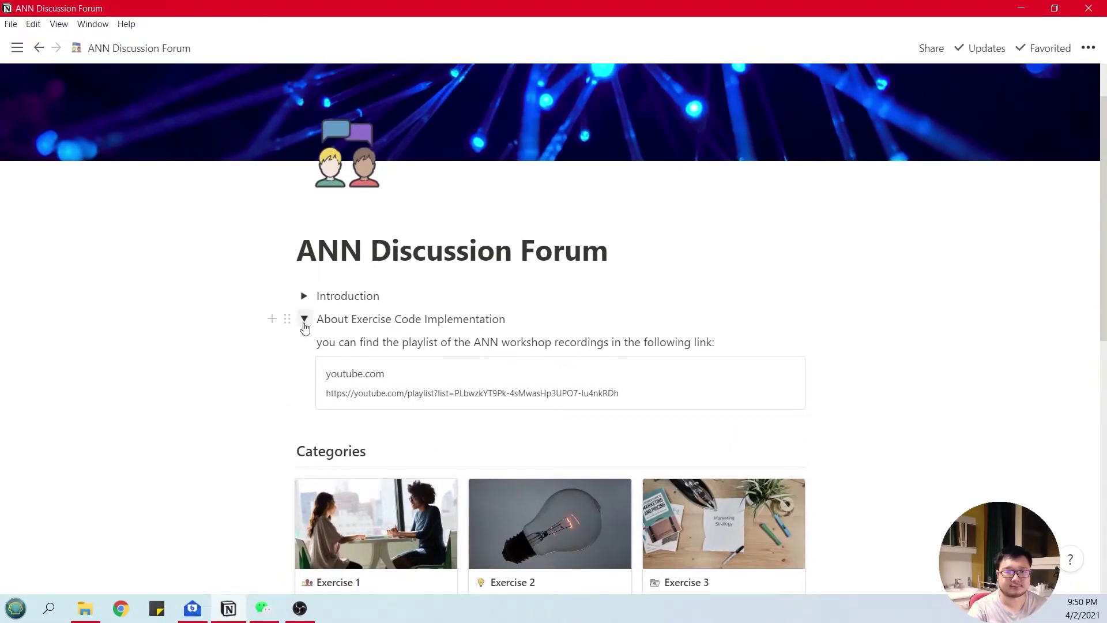
left_click(304, 319)
scroll(578, 346, "down", 3)
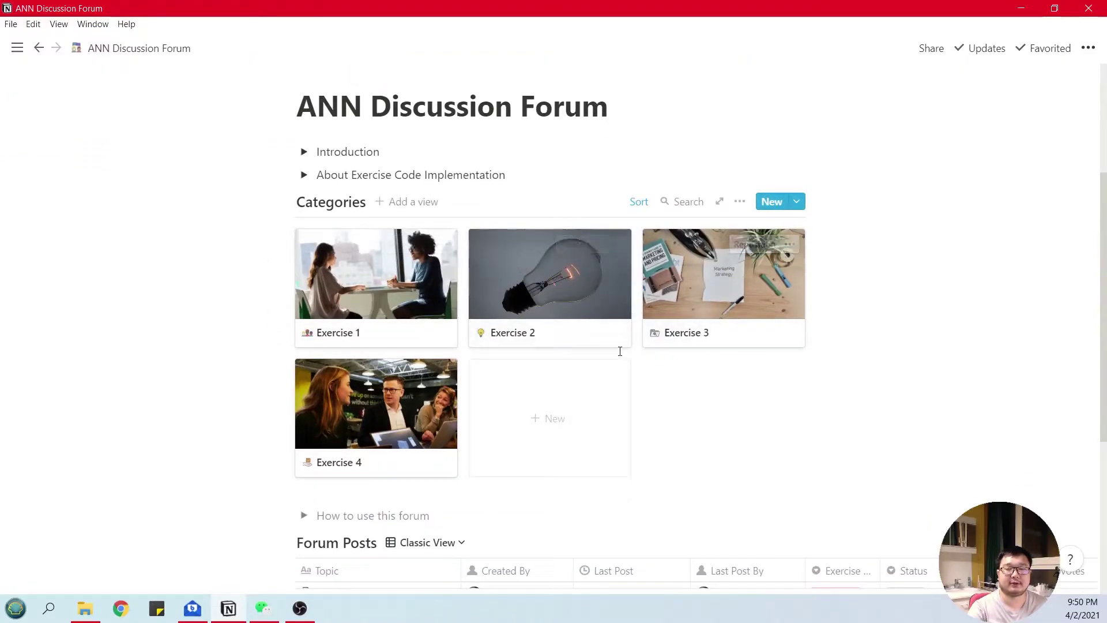
scroll(721, 412, "down", 2)
scroll(634, 346, "up", 5)
scroll(496, 242, "down", 3)
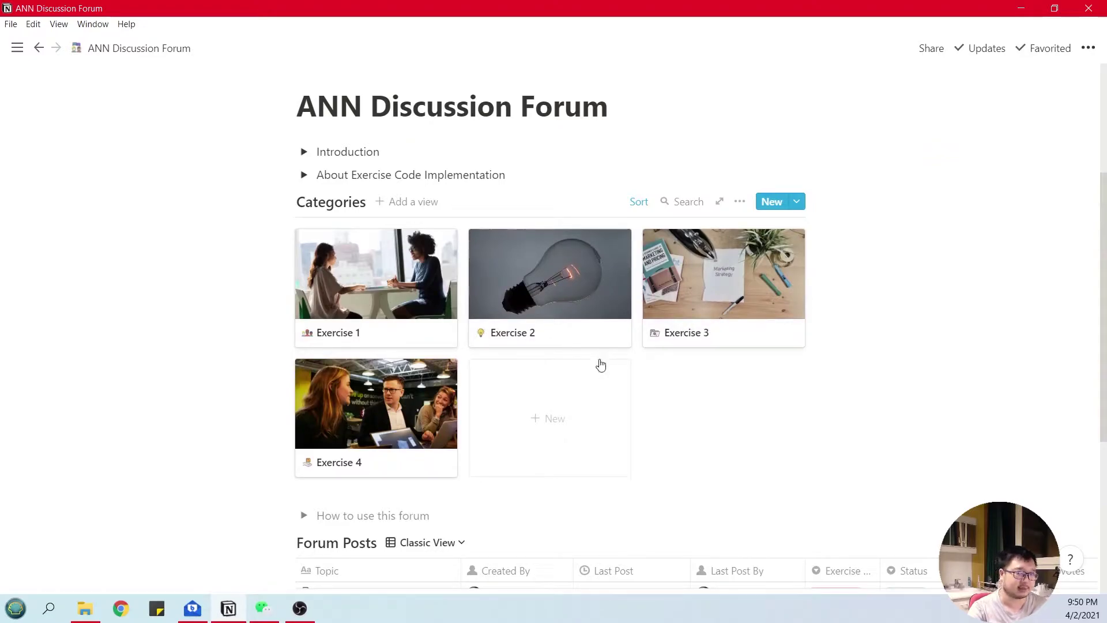
mouse_move(376, 276)
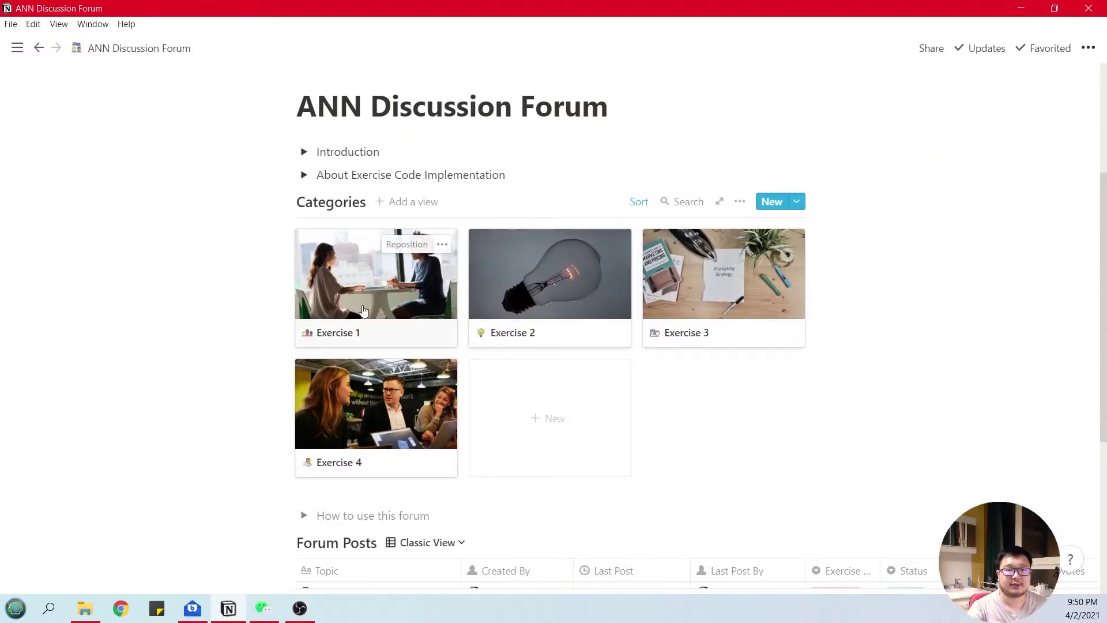
left_click(415, 323)
scroll(516, 328, "down", 2)
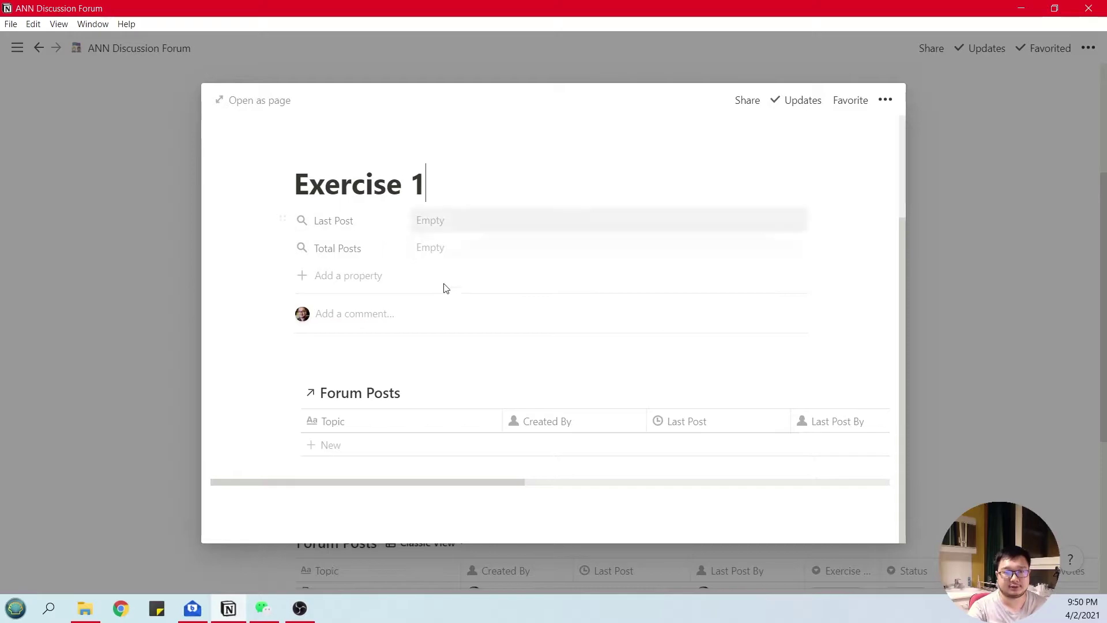
left_click(977, 409)
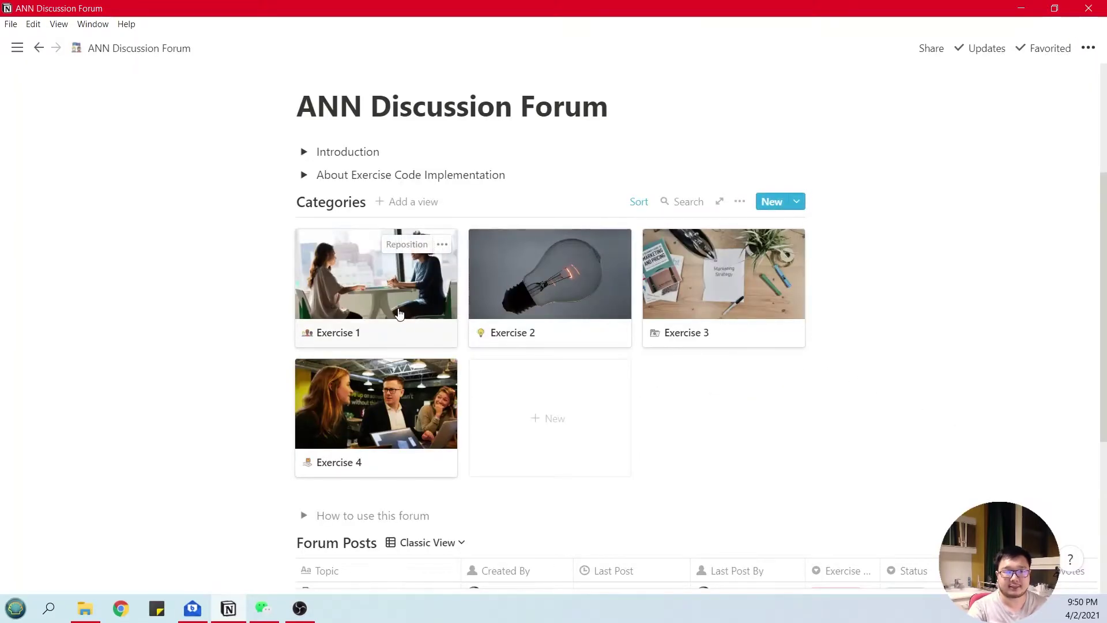
scroll(637, 439, "down", 3)
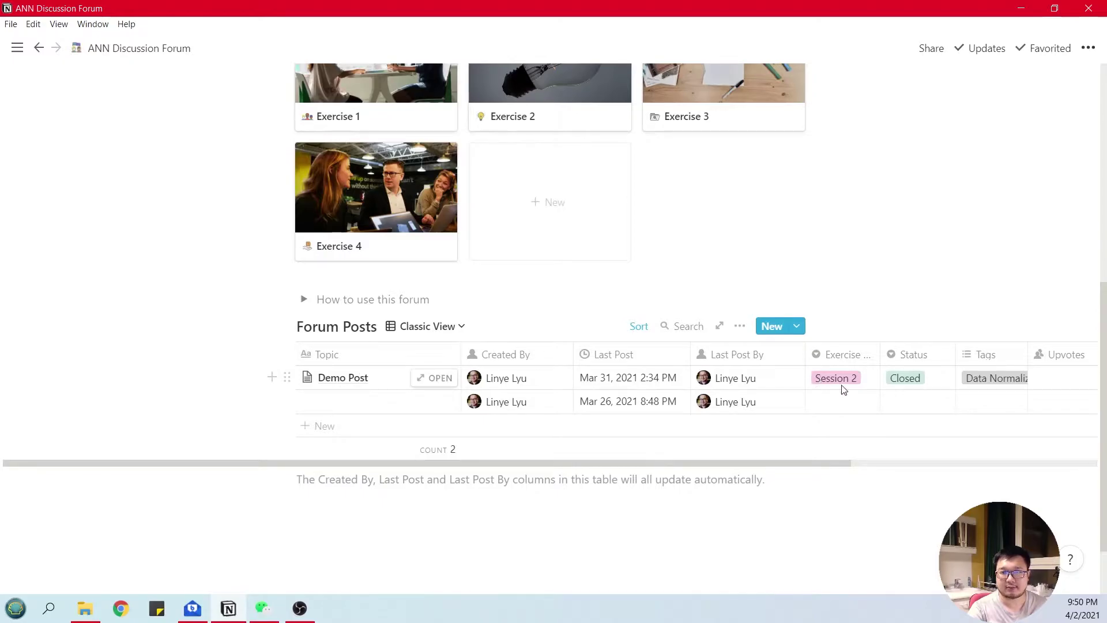
scroll(840, 388, "up", 1)
scroll(841, 456, "up", 3)
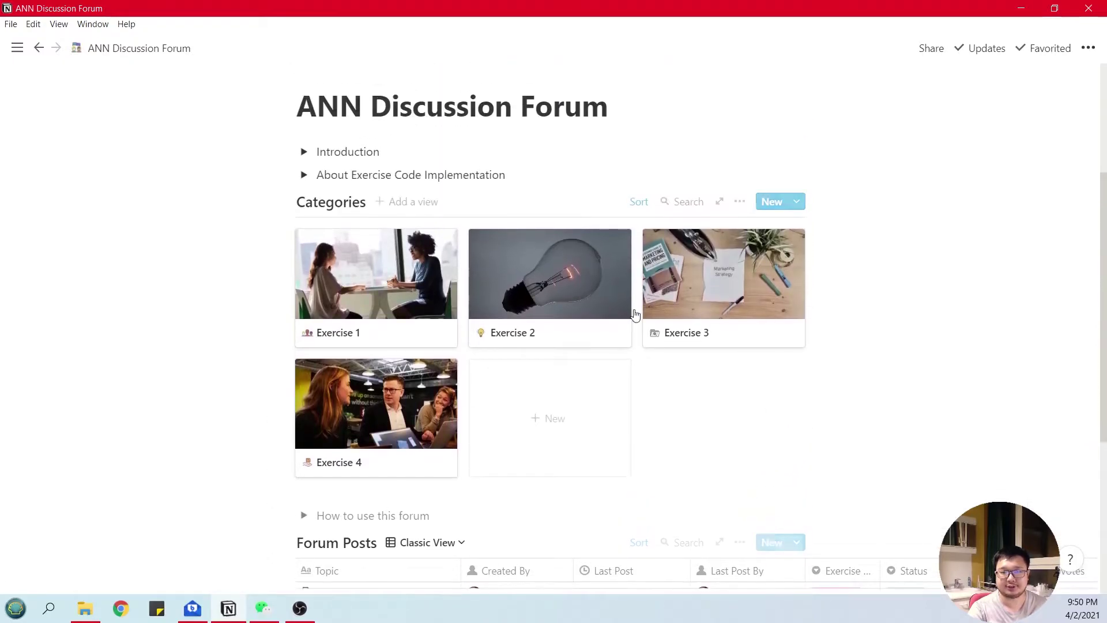
left_click(548, 277)
scroll(549, 324, "down", 2)
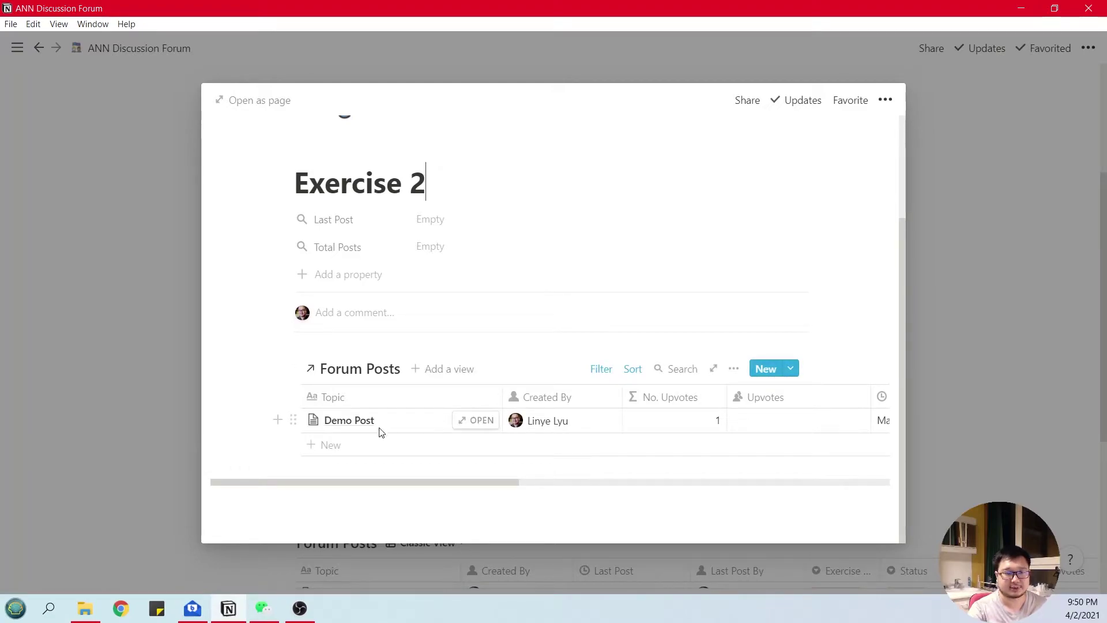
left_click(919, 418)
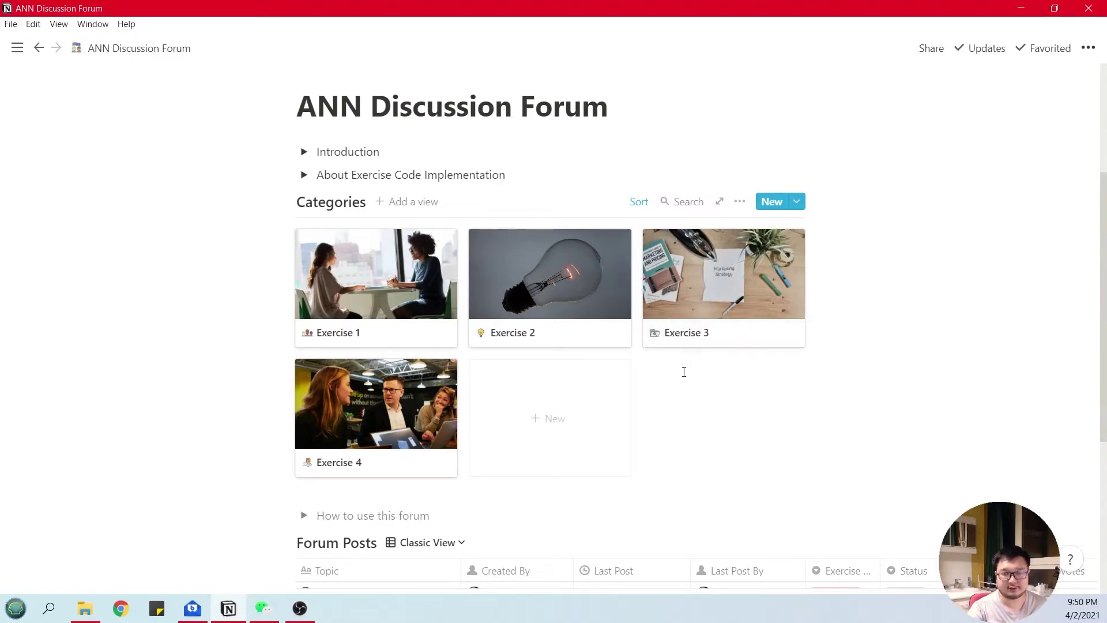
Step: Expand the 'How to use this forum' guide and scroll down to the Forum Posts table
scroll(629, 363, "down", 3)
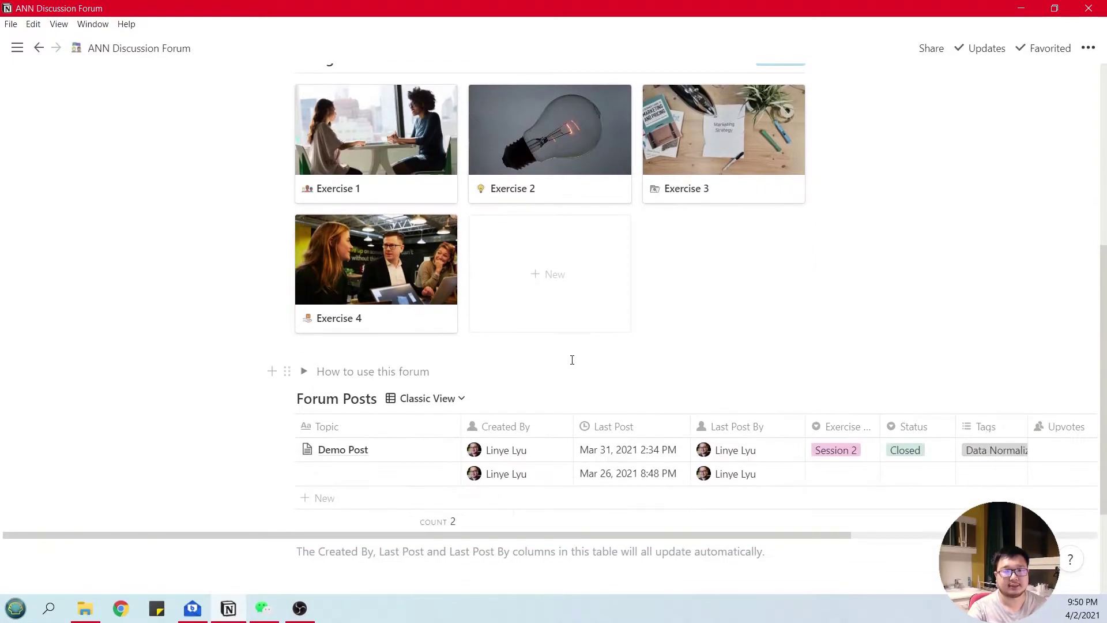
scroll(510, 317, "down", 1)
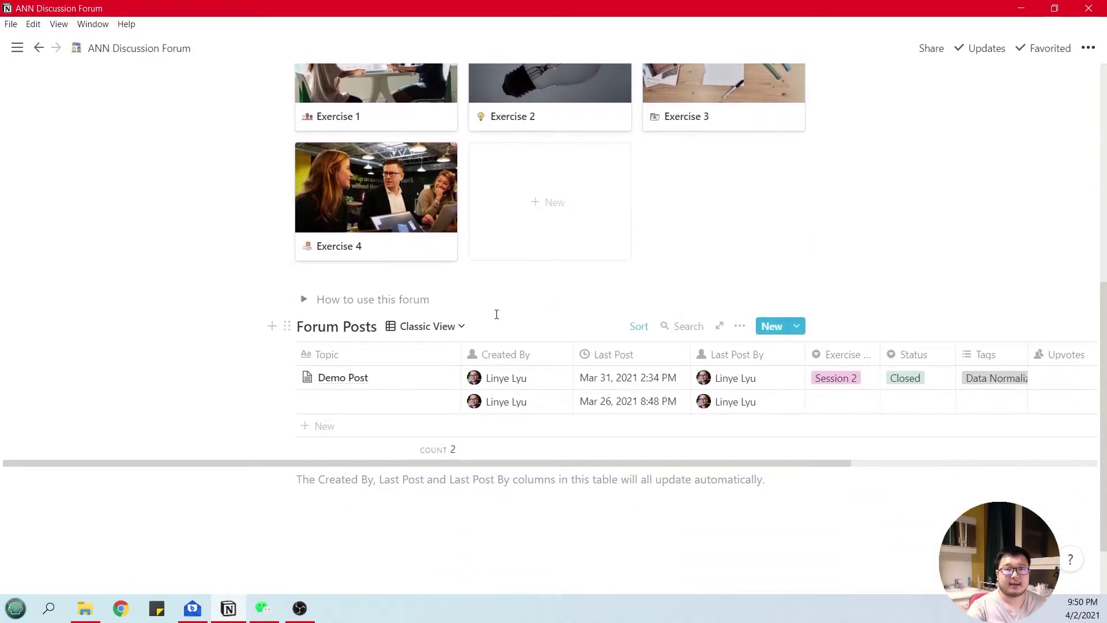
left_click(306, 304)
scroll(449, 314, "down", 3)
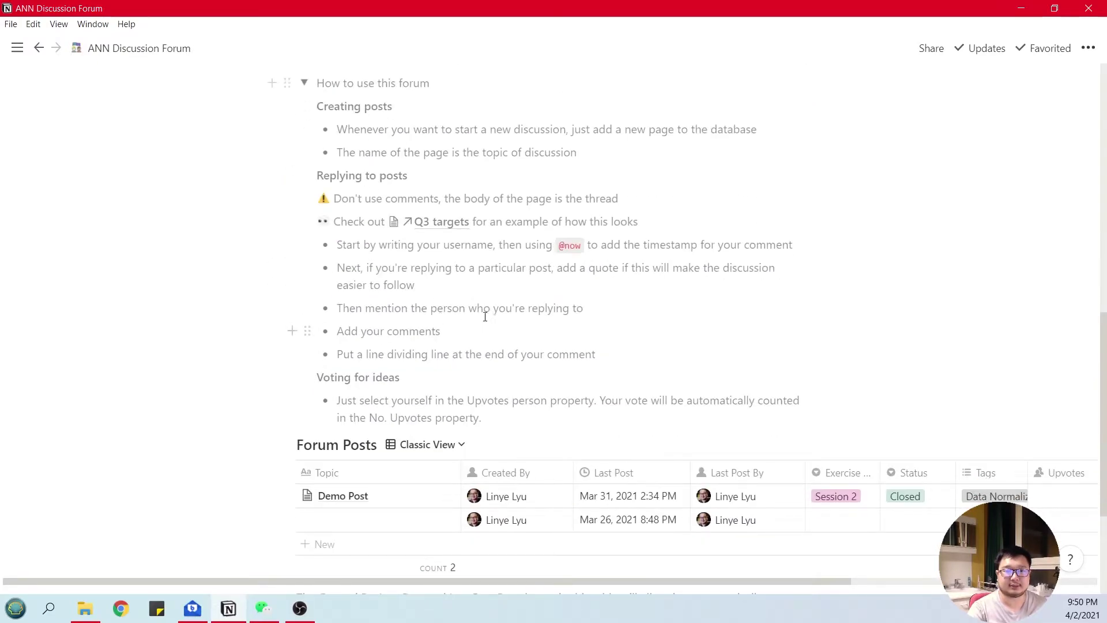
scroll(488, 312, "up", 2)
scroll(471, 272, "down", 2)
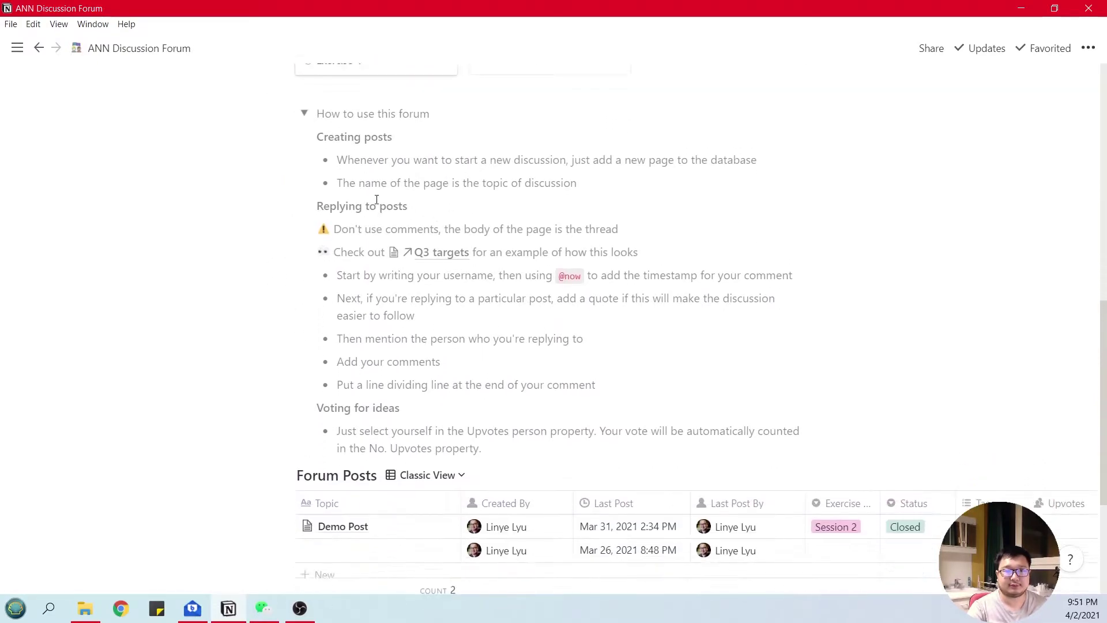
scroll(369, 190, "up", 2)
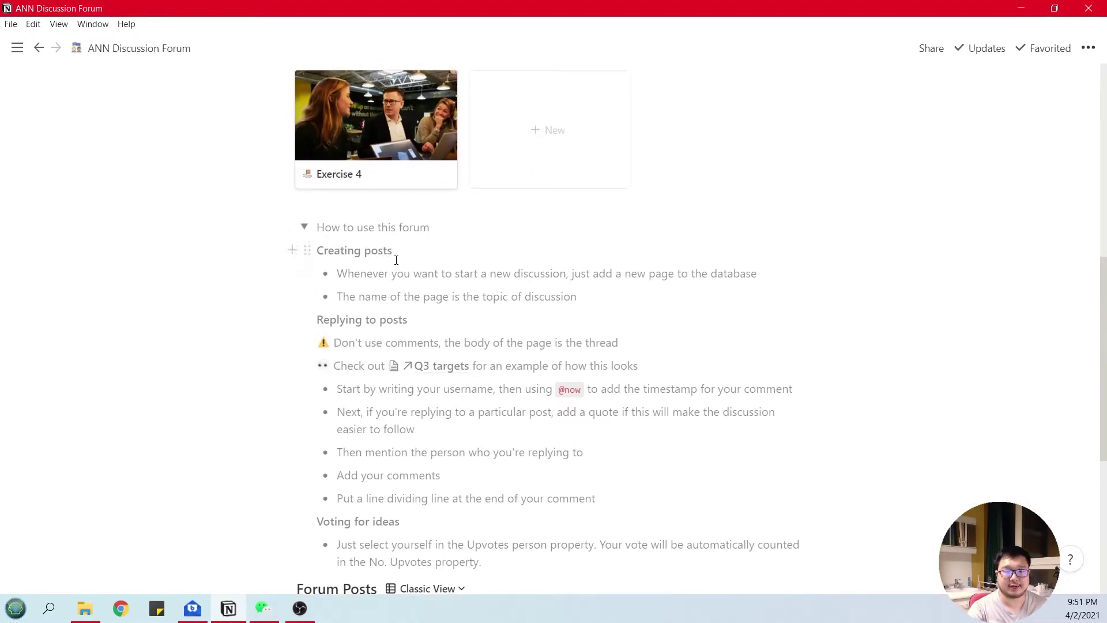
scroll(395, 260, "down", 1)
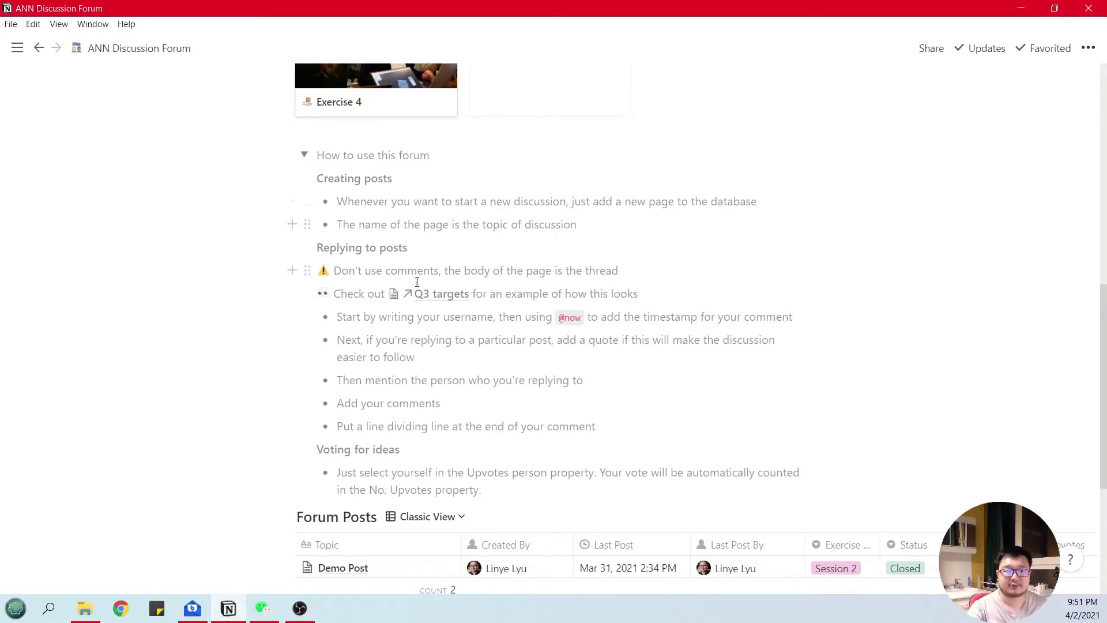
scroll(447, 311, "down", 2)
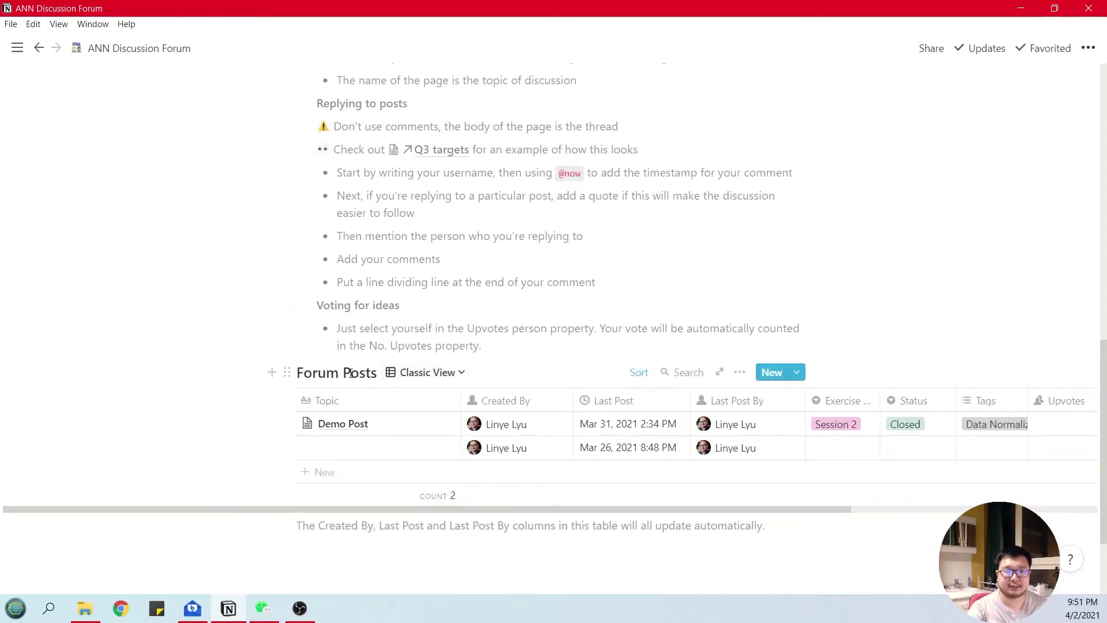
mouse_move(363, 447)
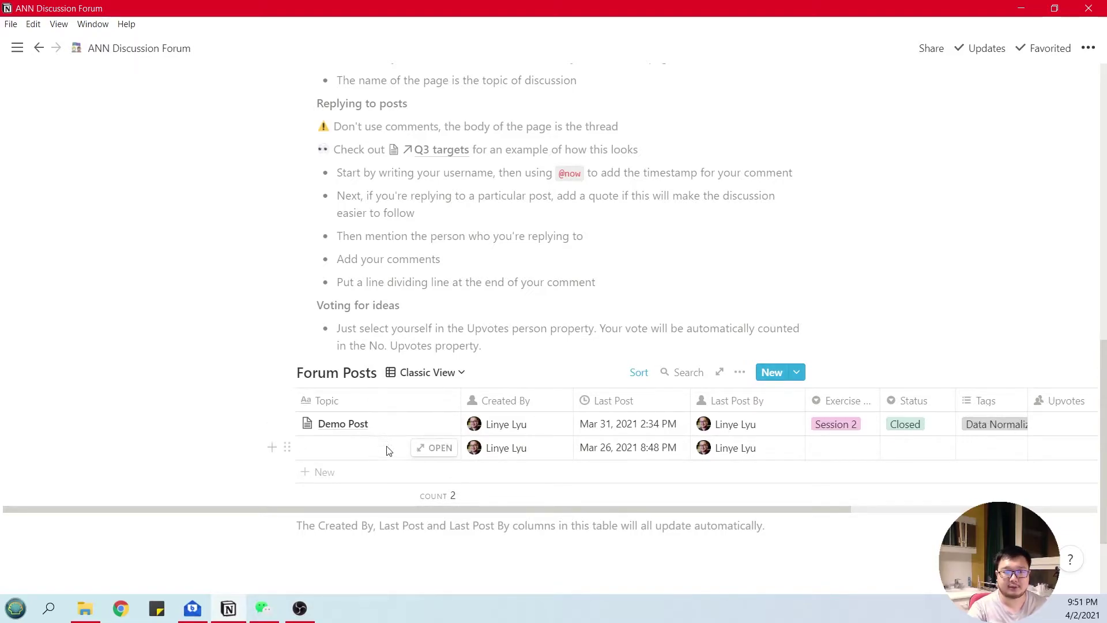
Step: Add a new Forum Posts entry, open it as a page, and apply the New Topic Template
left_click(325, 484)
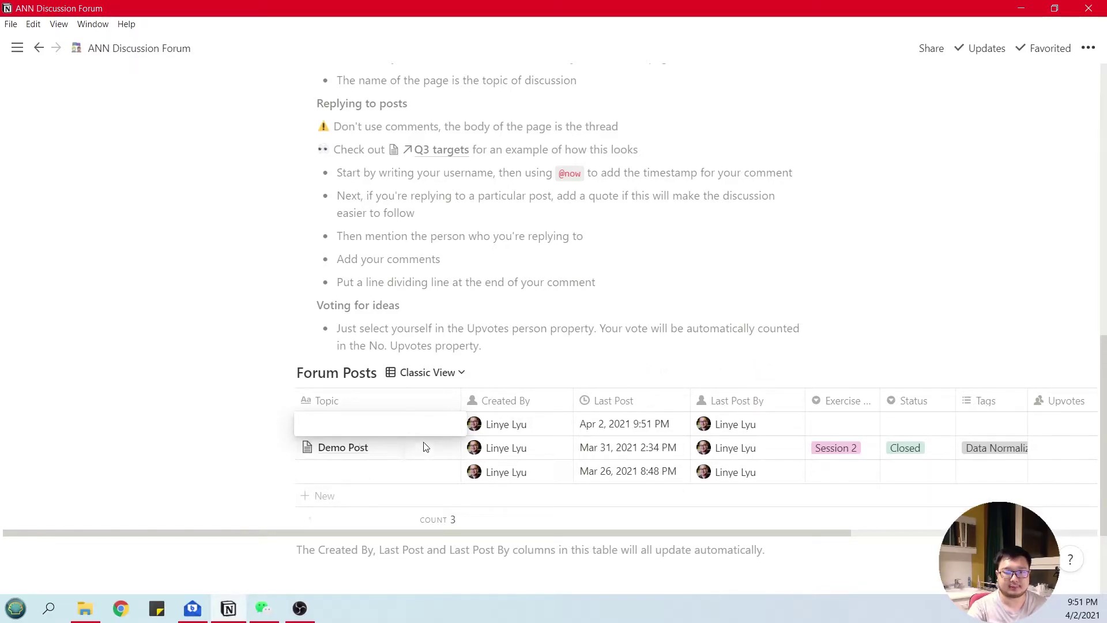
key("Escape")
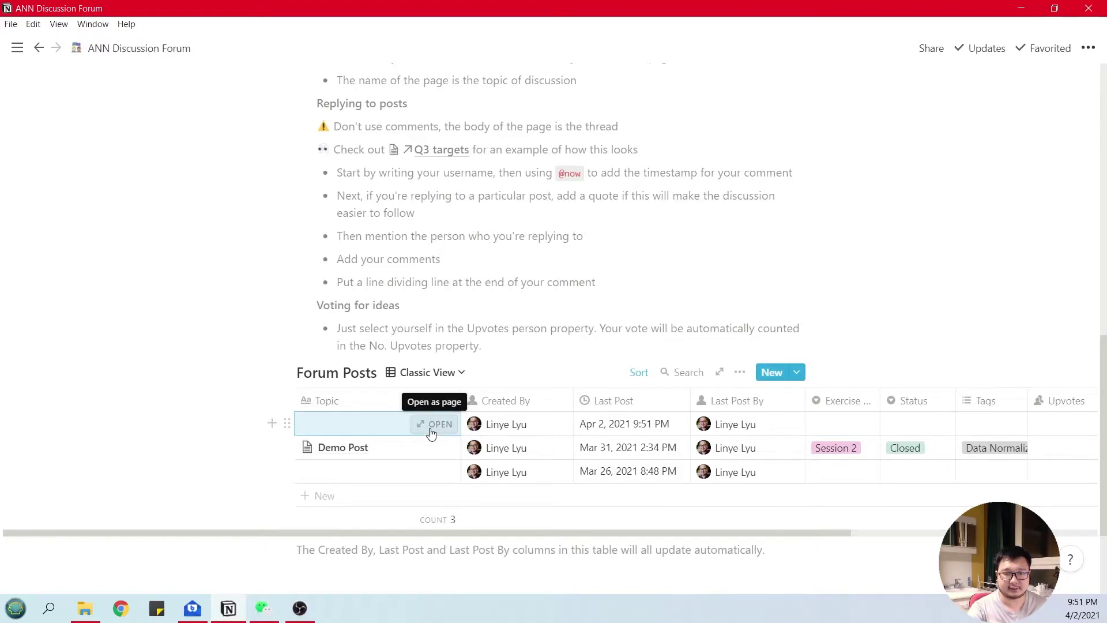
left_click(430, 430)
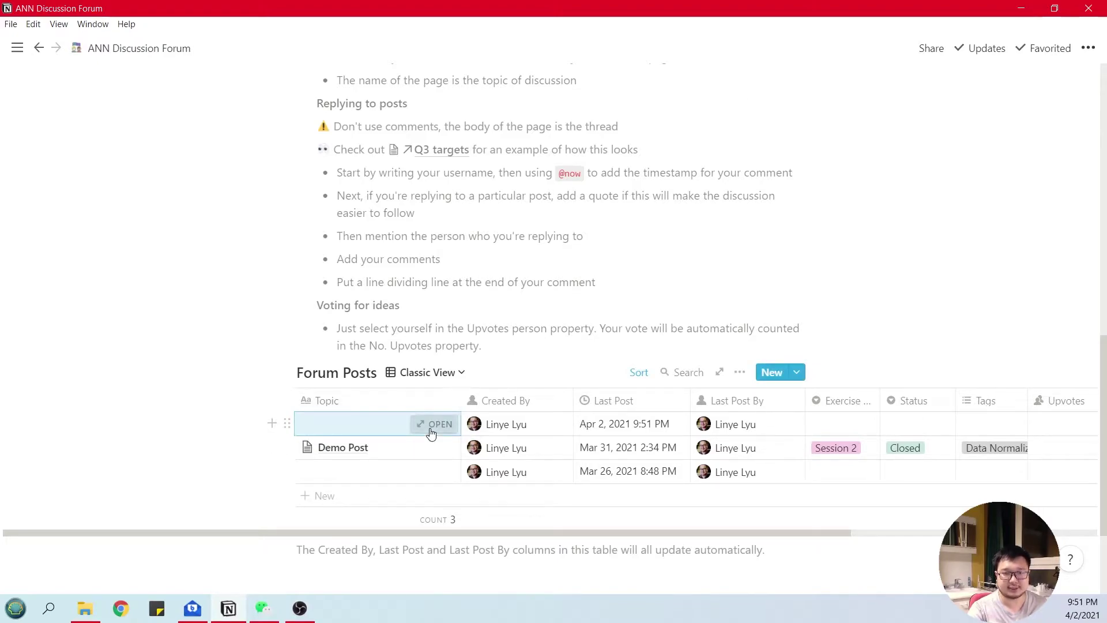
scroll(443, 295, "down", 2)
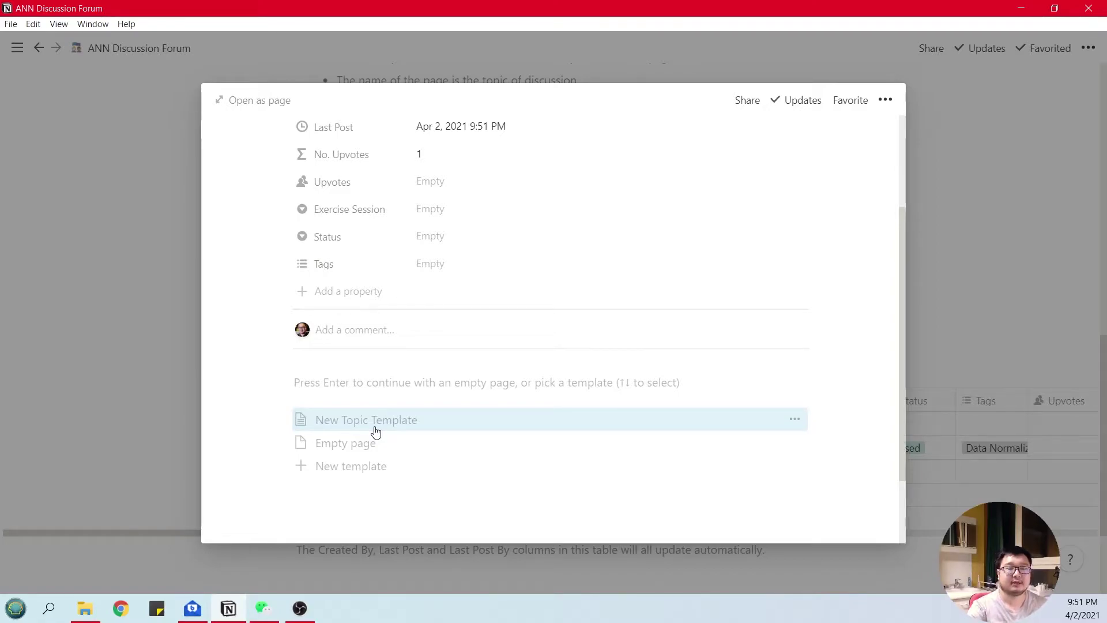
left_click(337, 420)
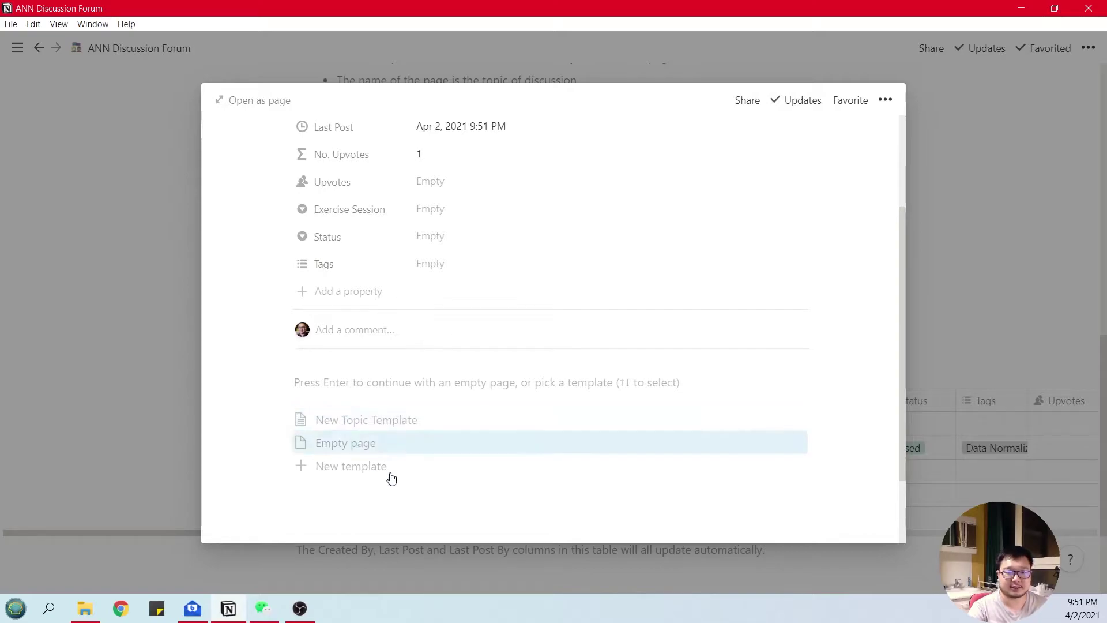
left_click(426, 442)
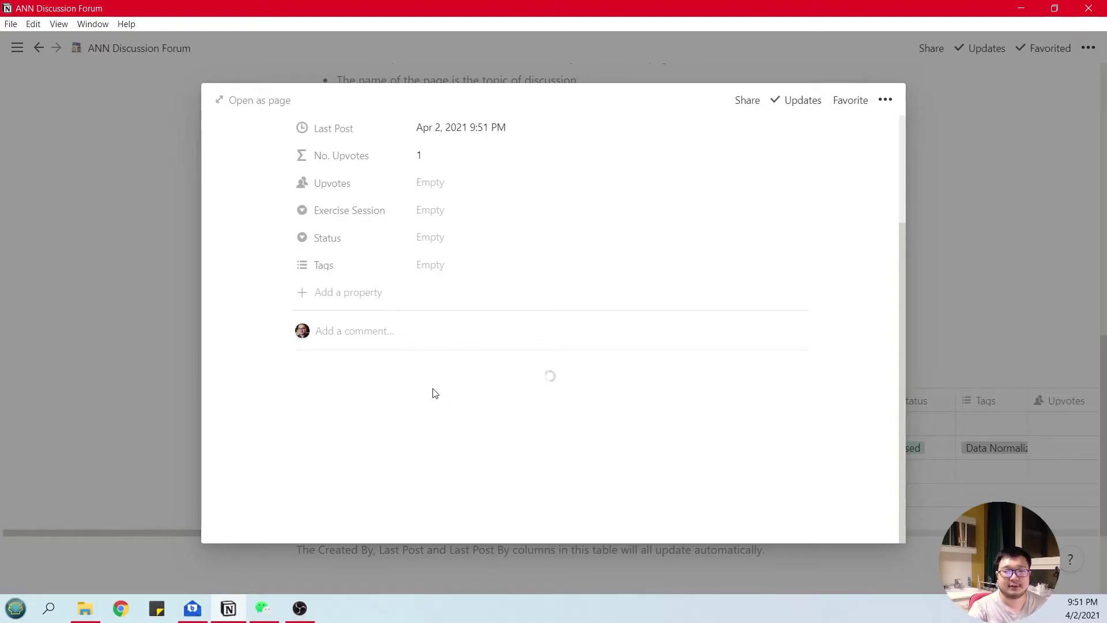
Step: Scroll through the new post's templated body and click into an empty block
scroll(434, 384, "down", 3)
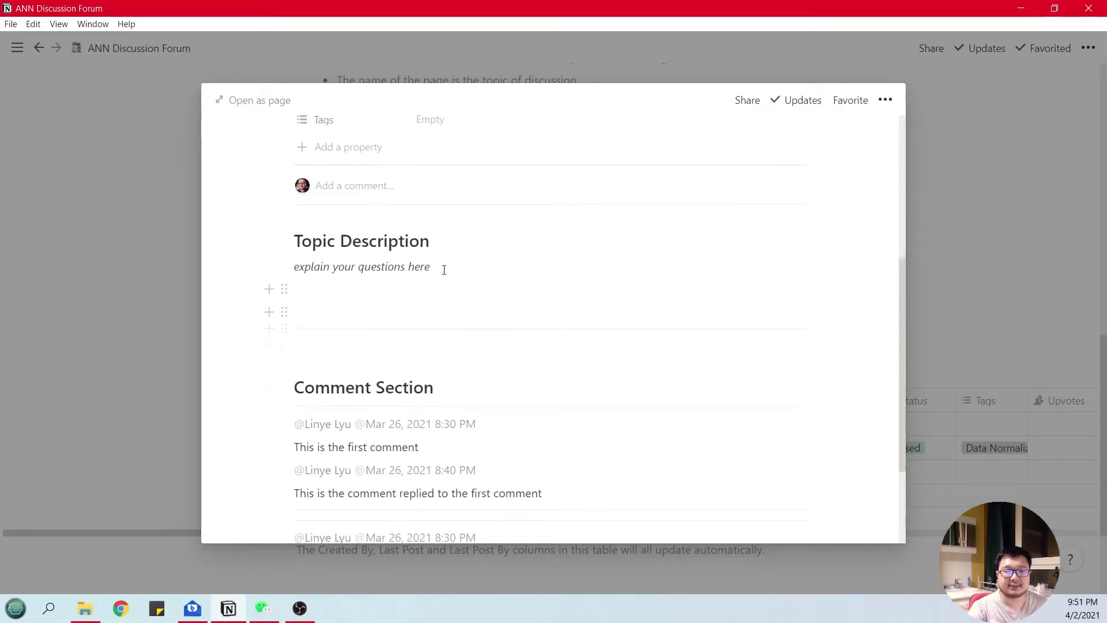
scroll(404, 264, "down", 1)
scroll(403, 248, "up", 1)
scroll(392, 280, "down", 1)
left_click(357, 221)
scroll(430, 282, "up", 3)
scroll(425, 292, "up", 1)
scroll(434, 287, "up", 1)
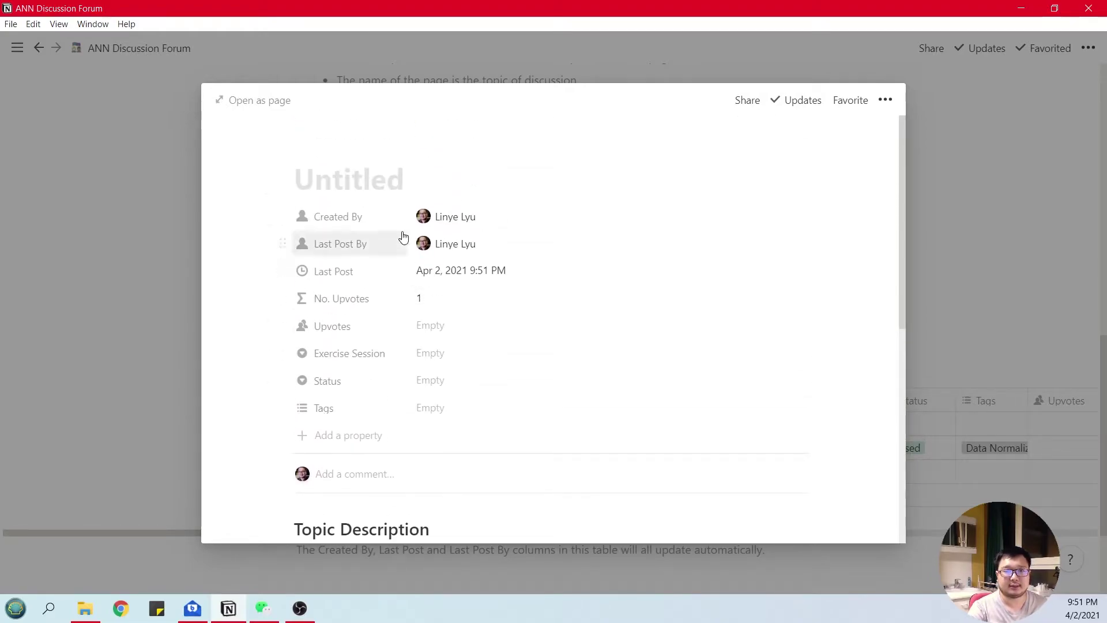
scroll(415, 377, "down", 3)
scroll(388, 323, "up", 3)
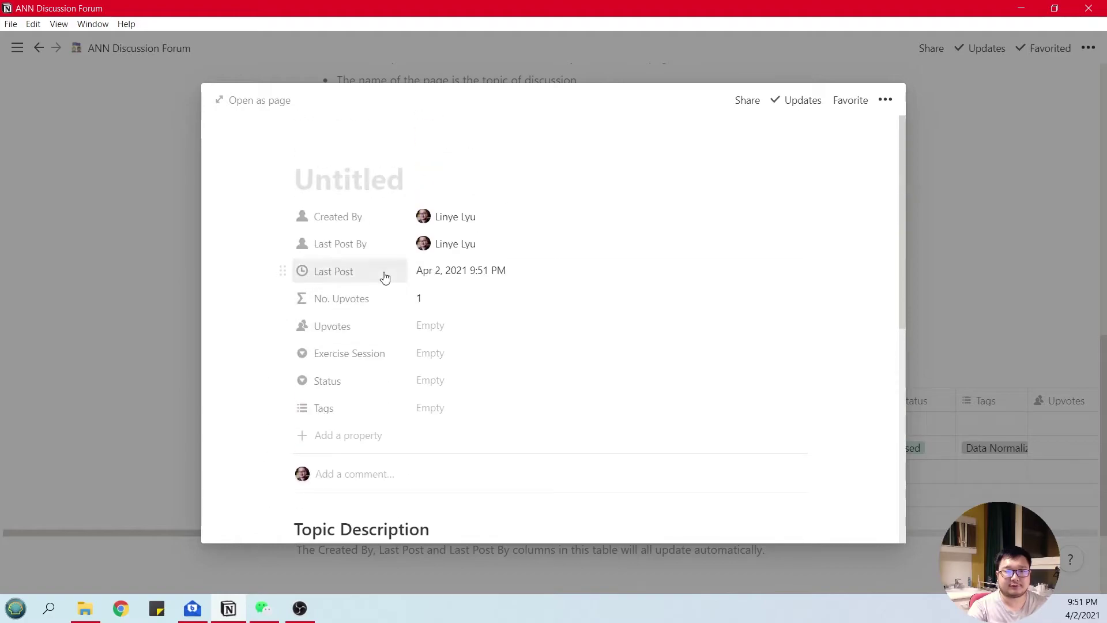
Step: Title the untitled post 'Demo Post 2'
left_click(353, 187)
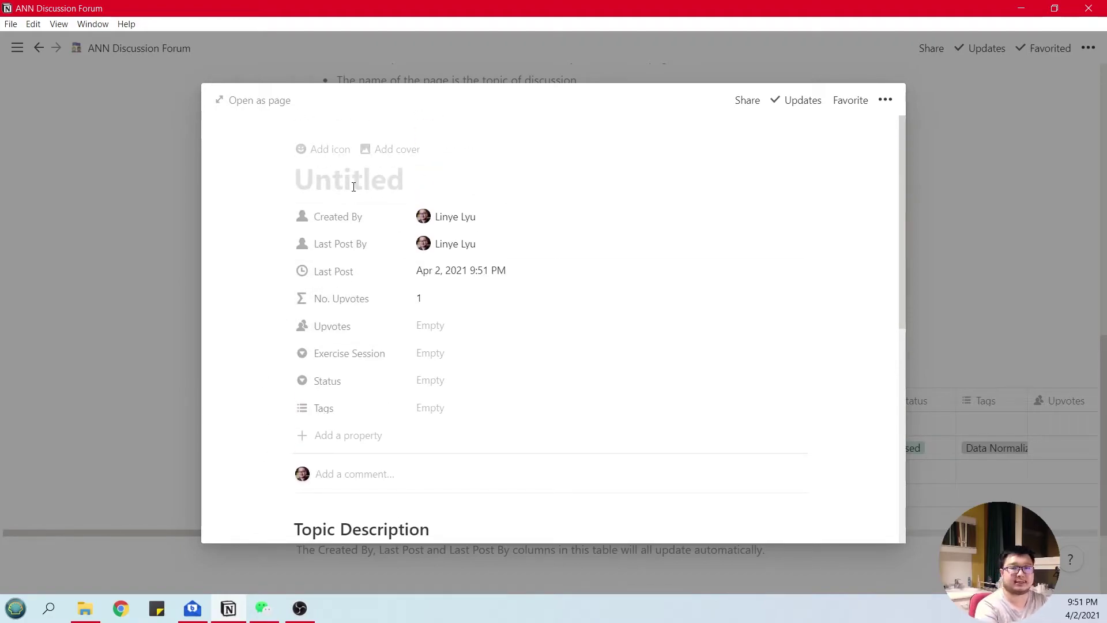
type("Demo pO")
key("BackSpace")
key("BackSpace")
type("POS")
key("BackSpace")
key("BackSpace")
type("ost 2")
scroll(358, 207, "down", 4)
left_click(321, 366)
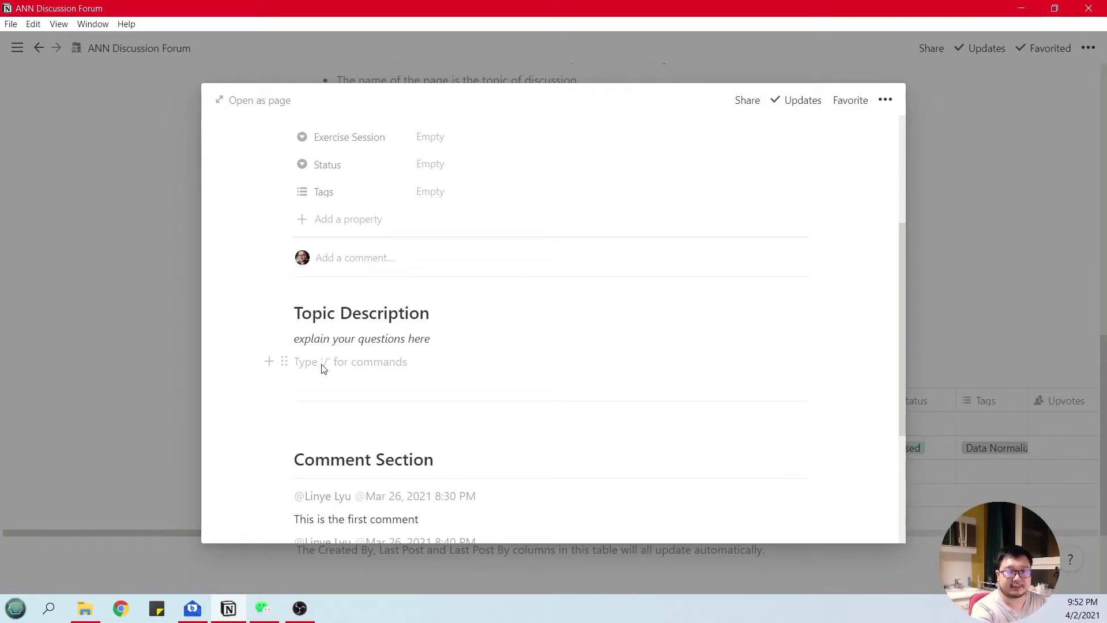
Step: Write 'How to build a perfect network?' under Topic Description
type("How to buidl")
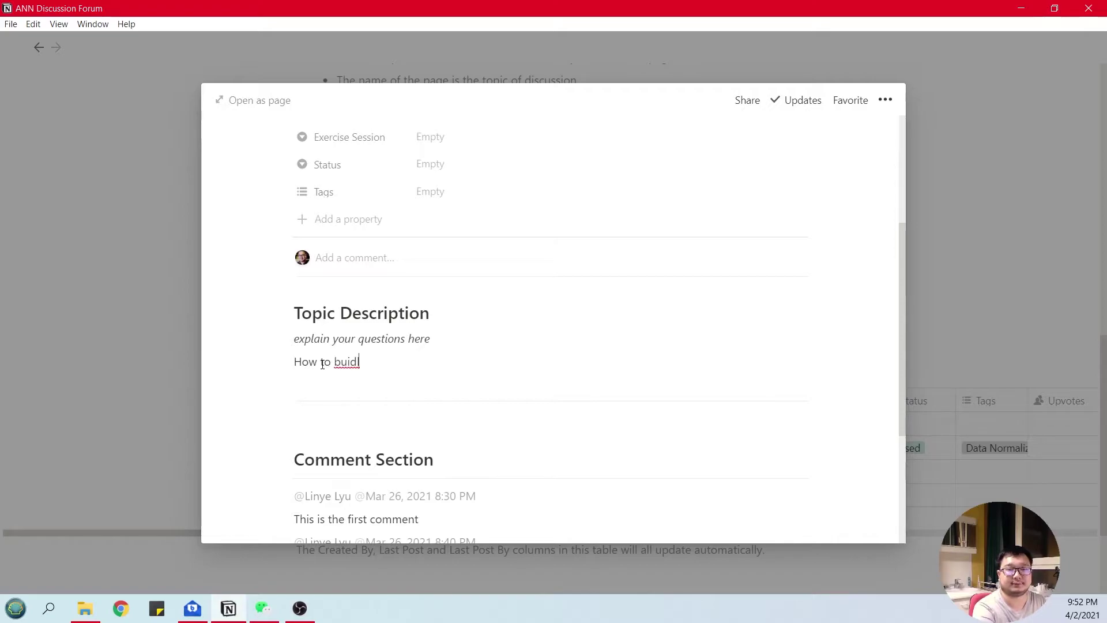
key("BackSpace")
key("BackSpace")
type("ld a perfre")
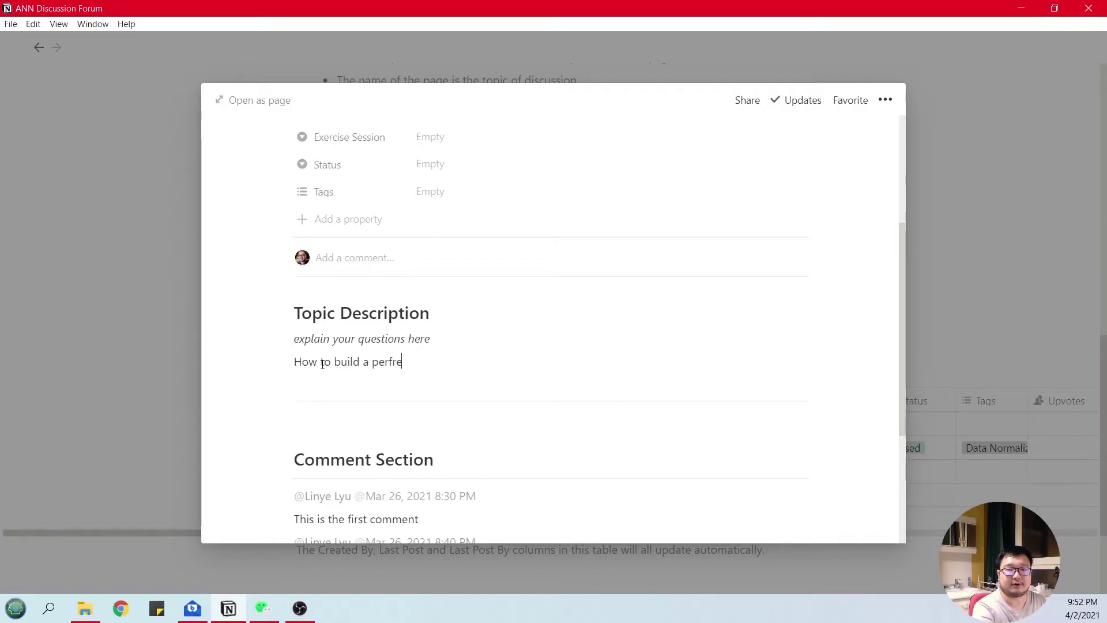
key("BackSpace")
type("work?")
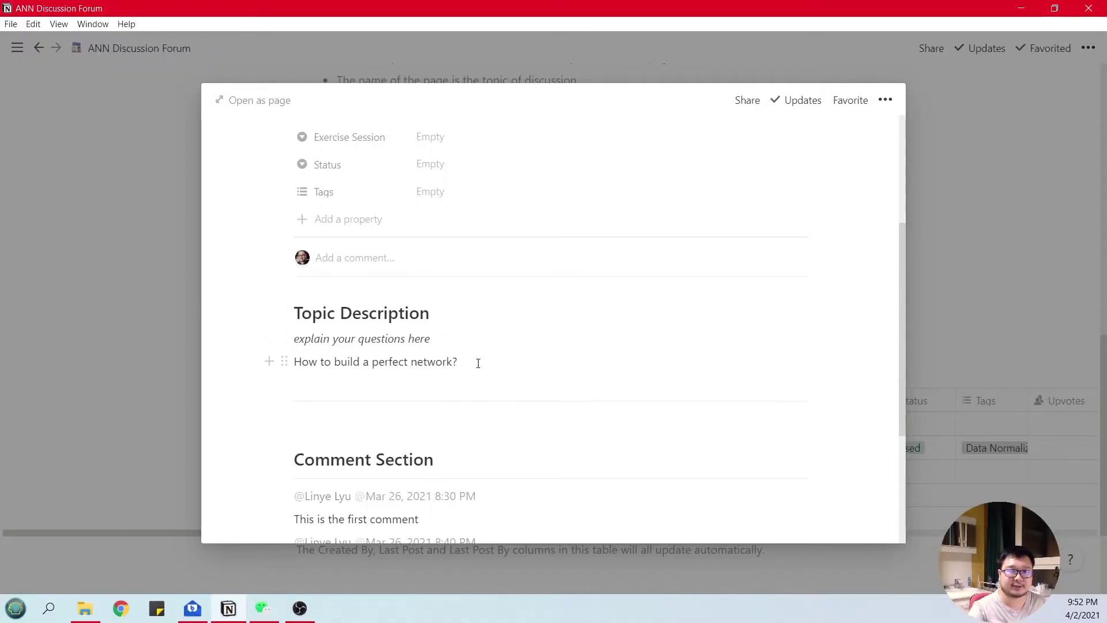
left_click(478, 363)
Step: Paste a screenshot below the question, then delete it and the empty line above it
key("Return")
key("ctrl+v")
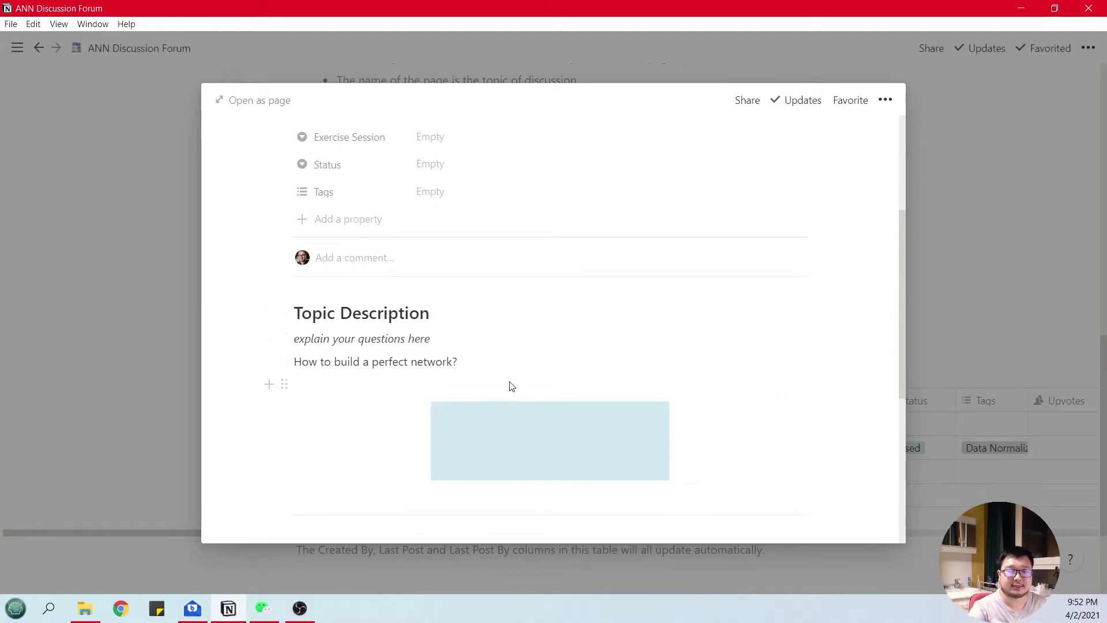
scroll(299, 350, "down", 2)
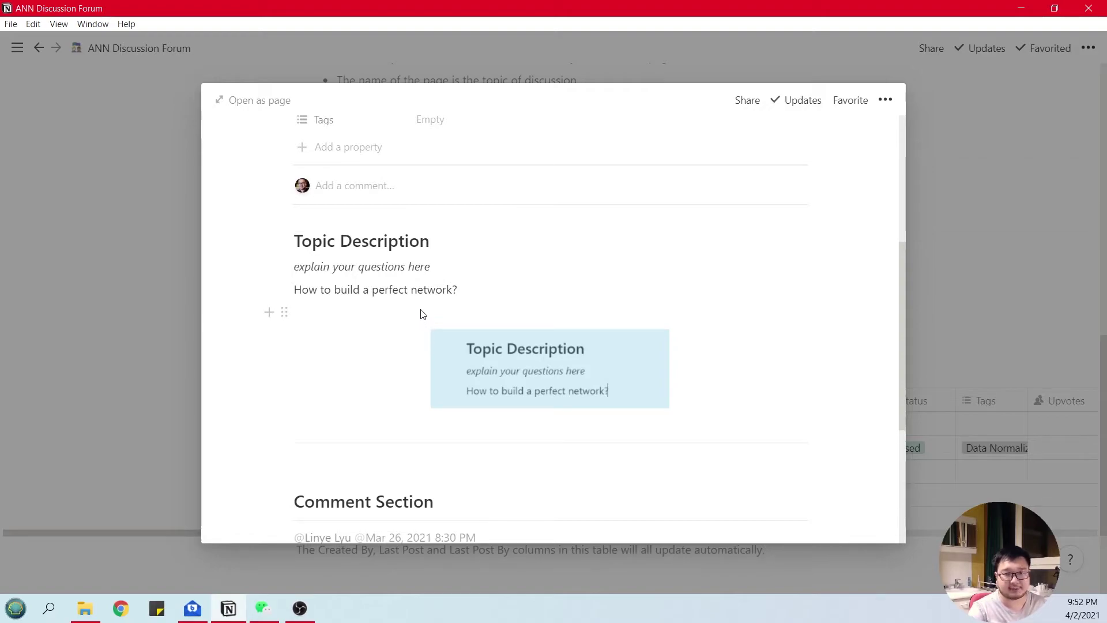
left_click(378, 314)
key("BackSpace")
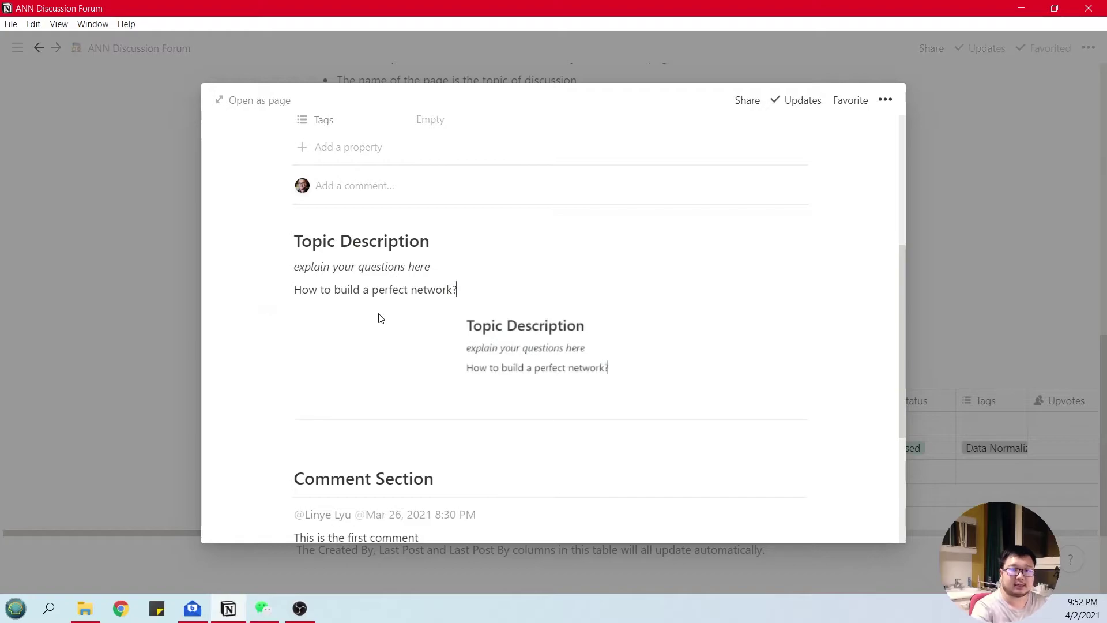
scroll(407, 301, "down", 1)
scroll(490, 259, "up", 1)
left_click(541, 351)
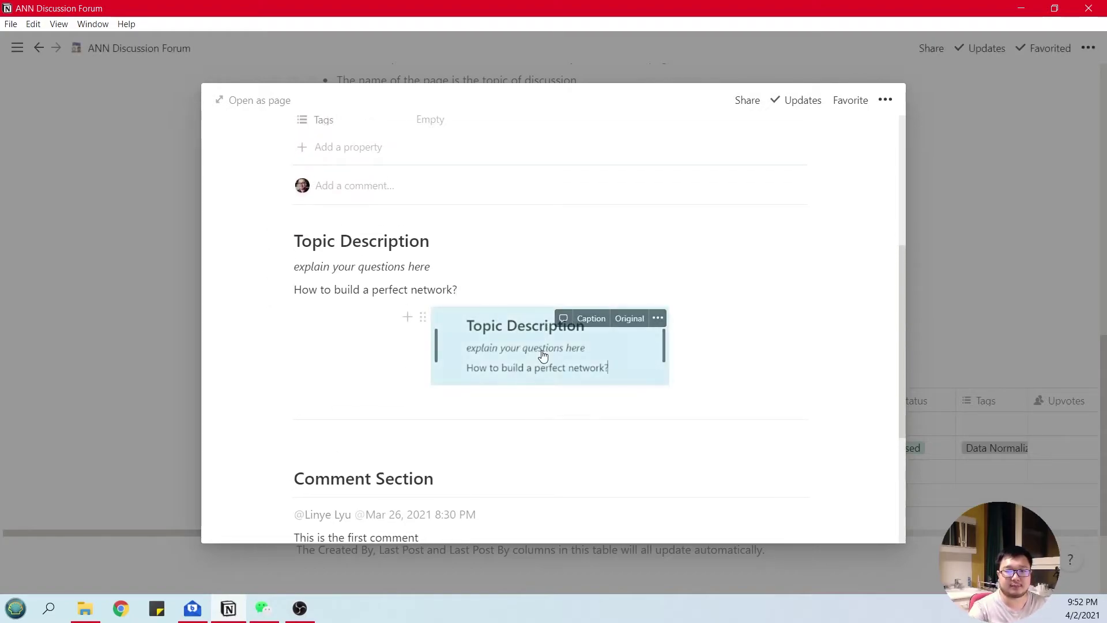
key("BackSpace")
scroll(539, 352, "down", 1)
scroll(554, 312, "down", 1)
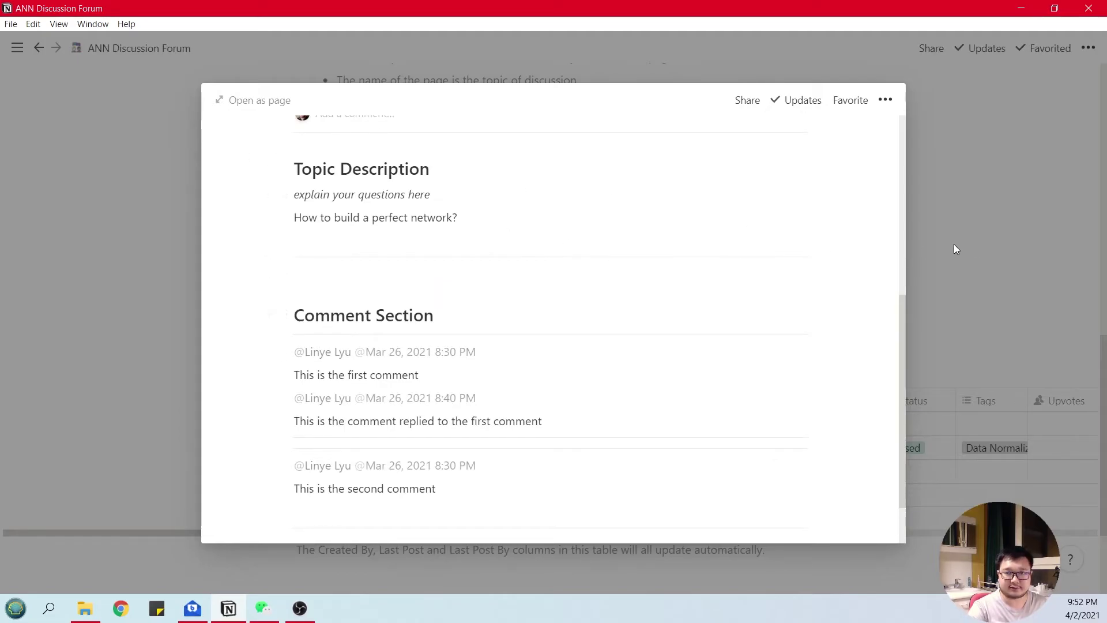
Step: Close the post preview and return to the Forum Posts table
left_click(979, 276)
scroll(446, 283, "up", 1)
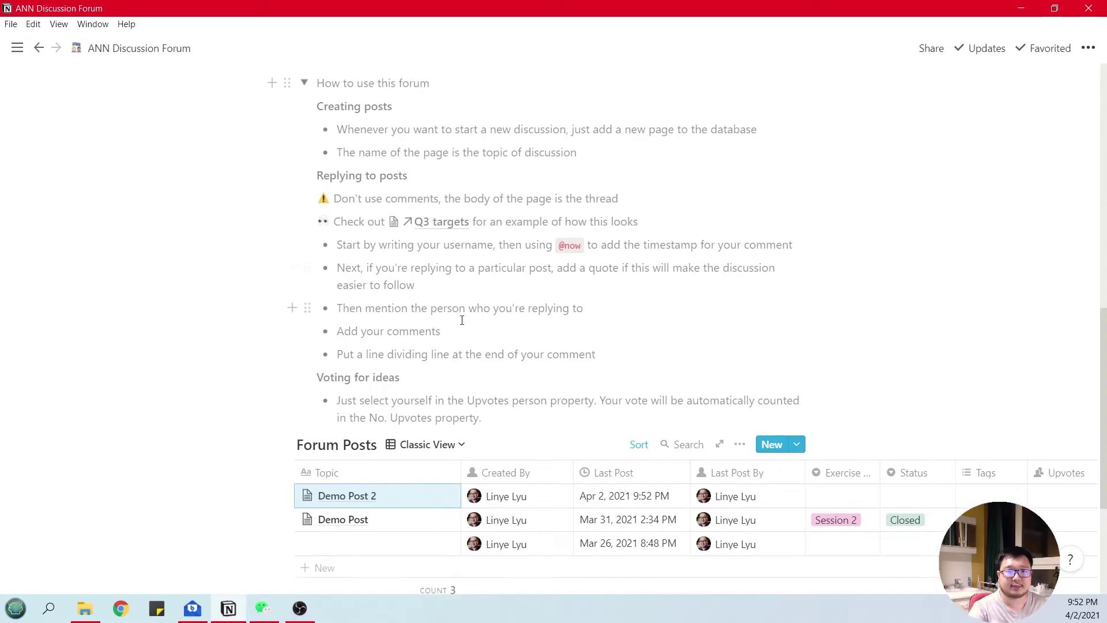
scroll(395, 267, "up", 1)
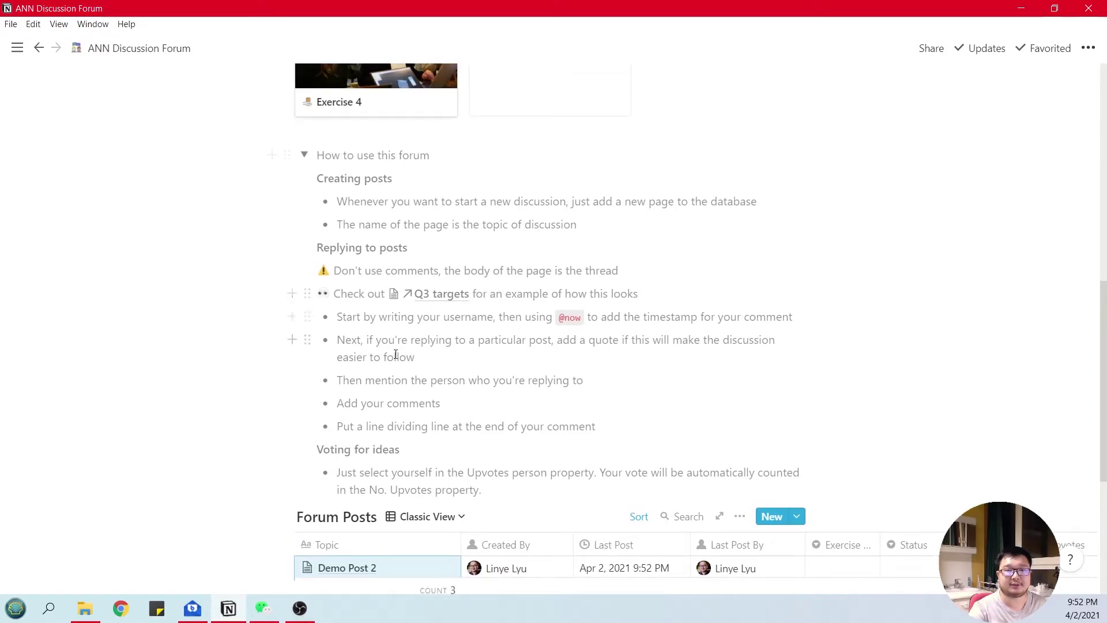
scroll(404, 392, "down", 2)
left_click(432, 424)
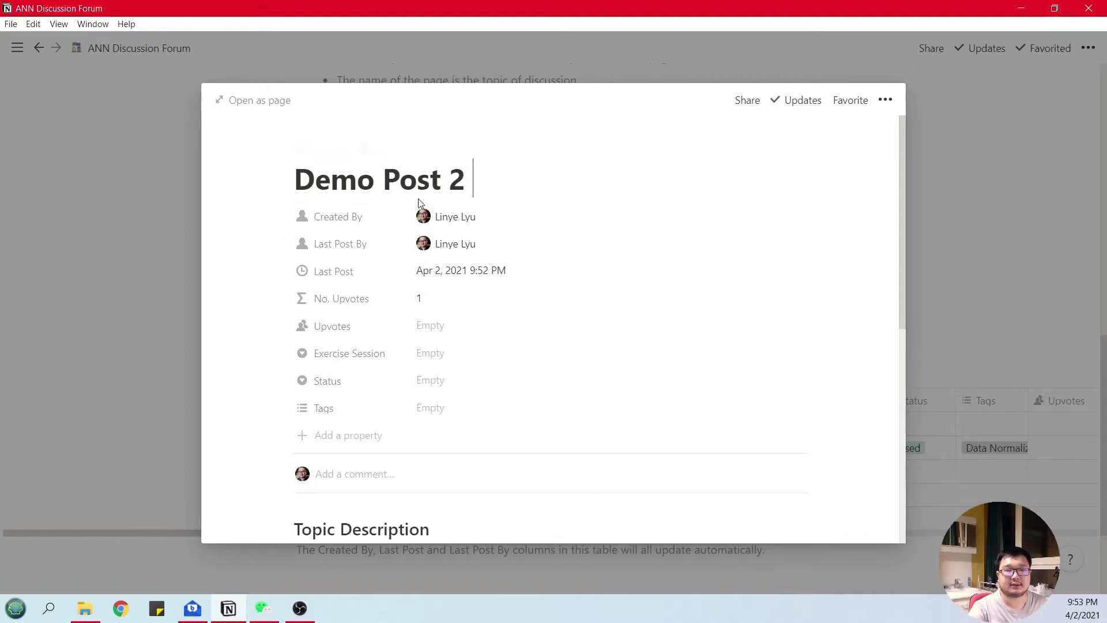
scroll(437, 250, "down", 4)
scroll(404, 231, "down", 3)
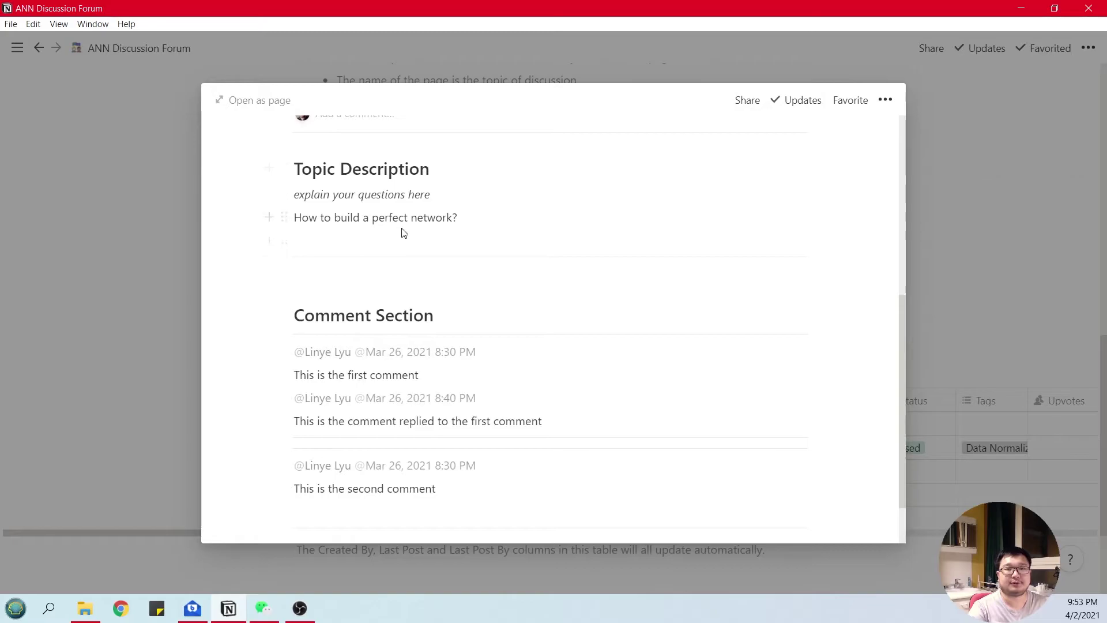
scroll(412, 245, "up", 3)
scroll(496, 363, "down", 3)
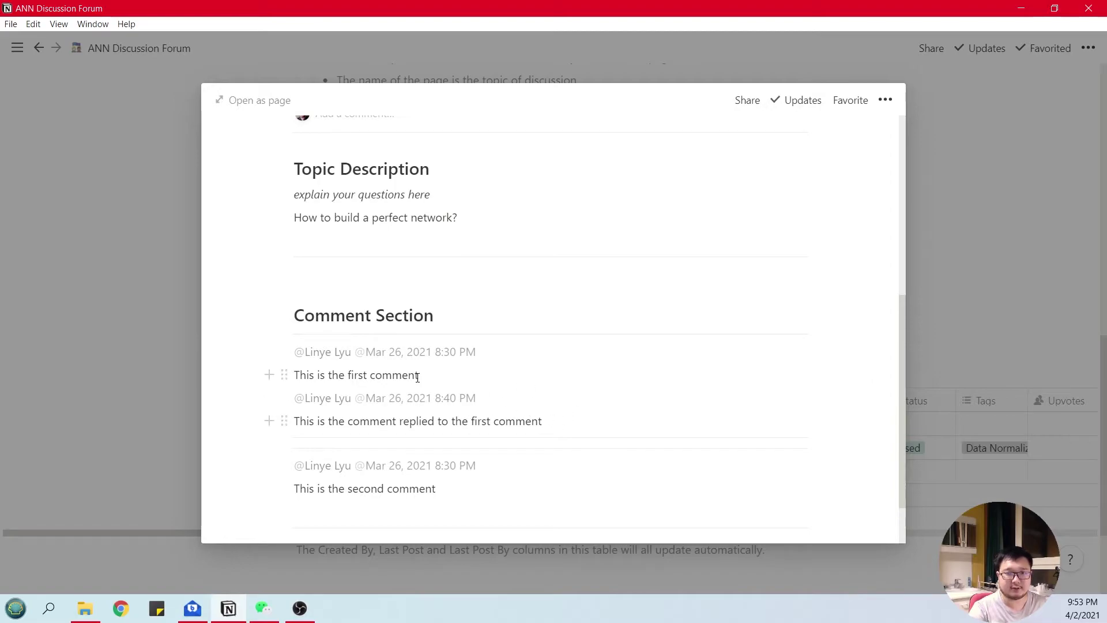
left_click(548, 422)
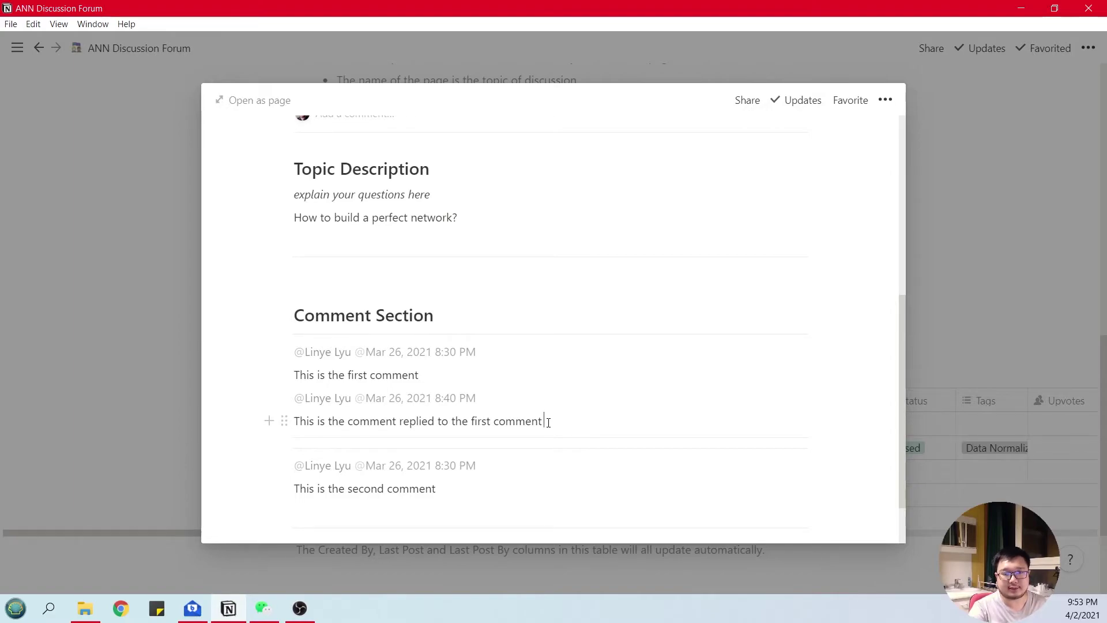
Step: Delete the first sample comment thread and the second comment with its header
left_click_drag(548, 423, 298, 375)
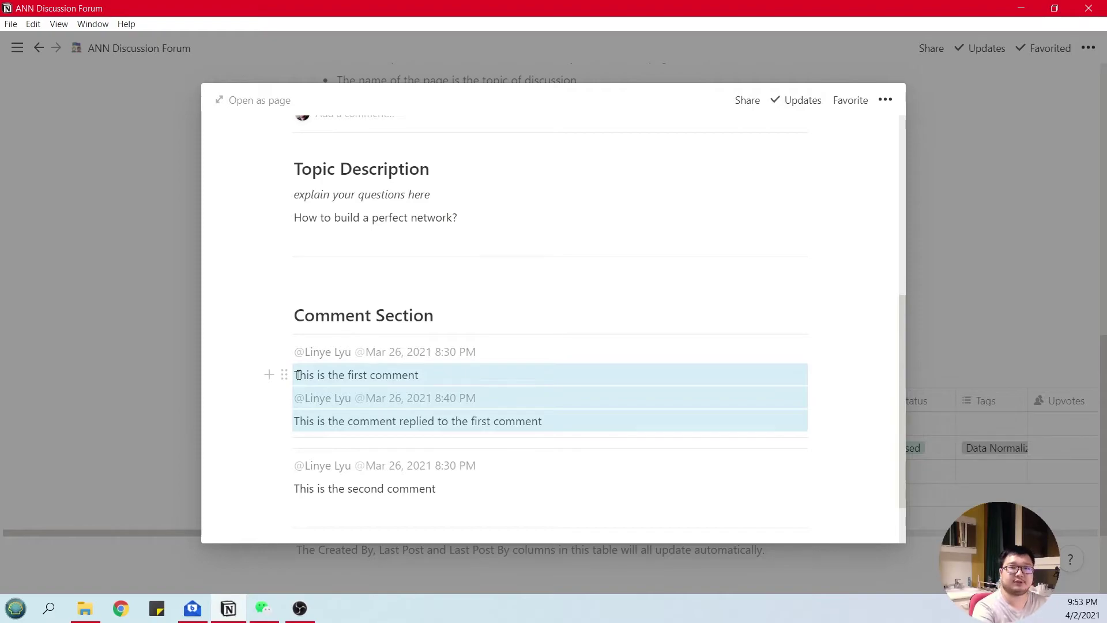
key("BackSpace")
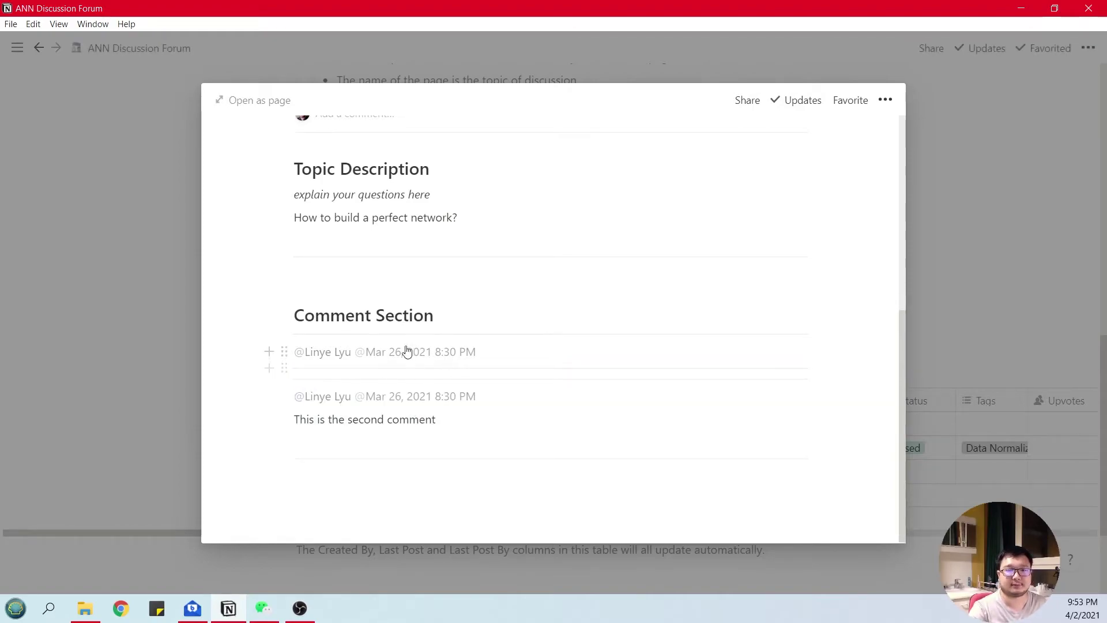
left_click(475, 424)
left_click_drag(418, 442, 324, 402)
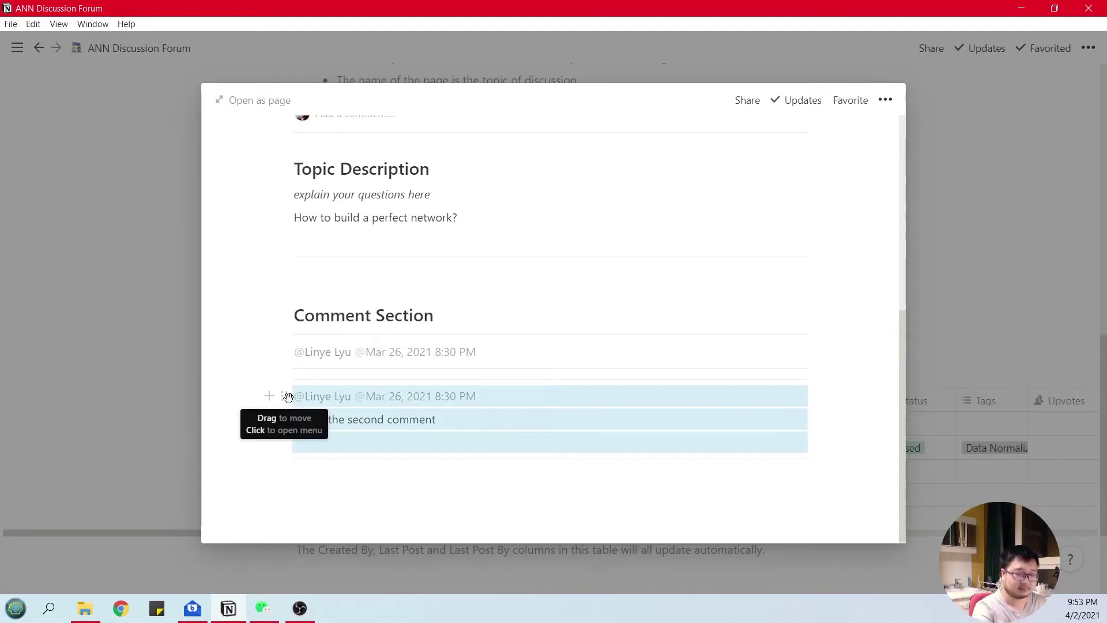
key("BackSpace")
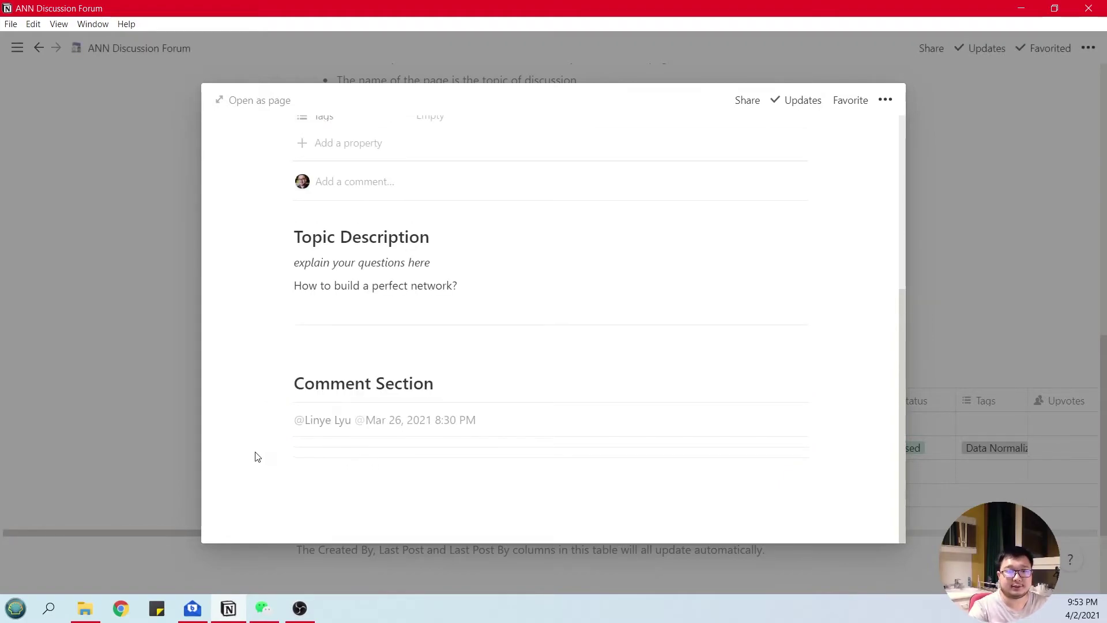
Step: Remove the leftover empty line using the block actions menu
left_click(283, 448)
left_click(280, 447)
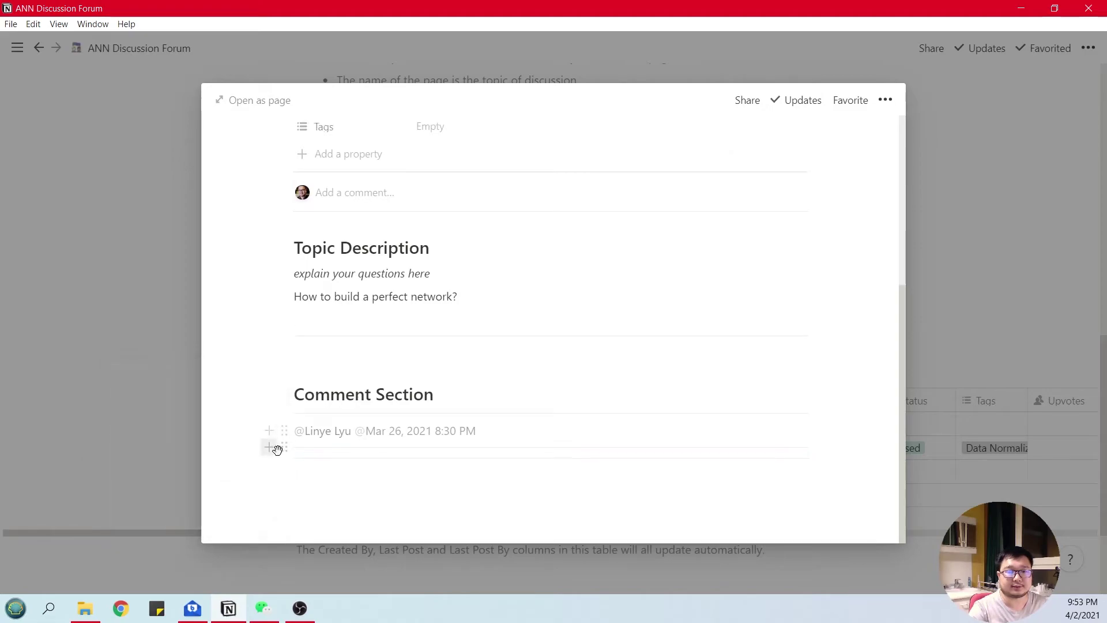
left_click(201, 437)
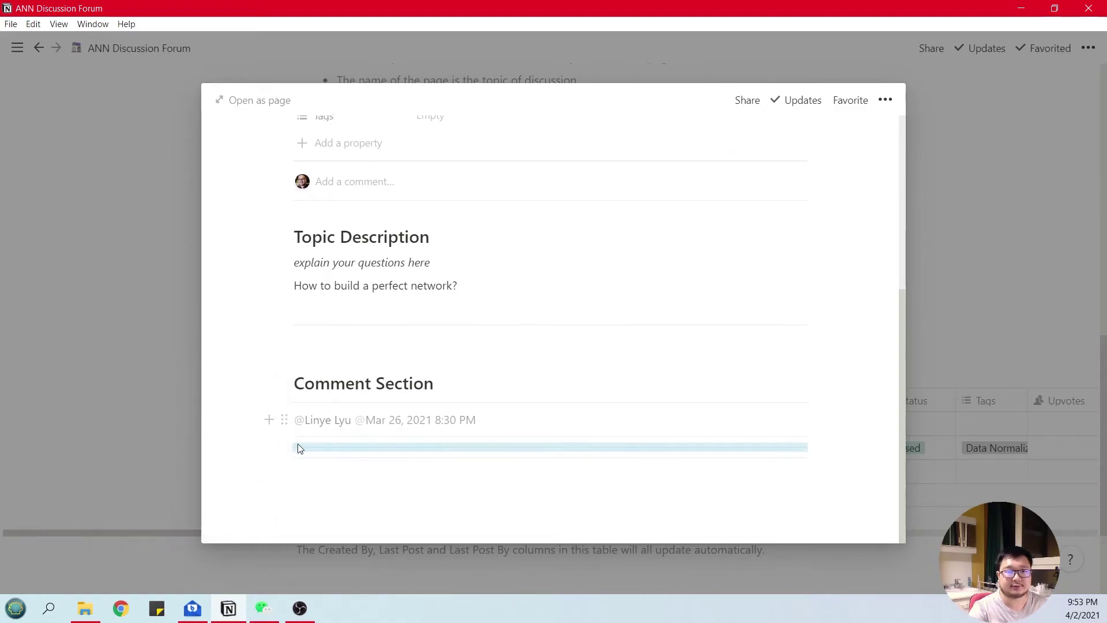
left_click(283, 447)
left_click(221, 412)
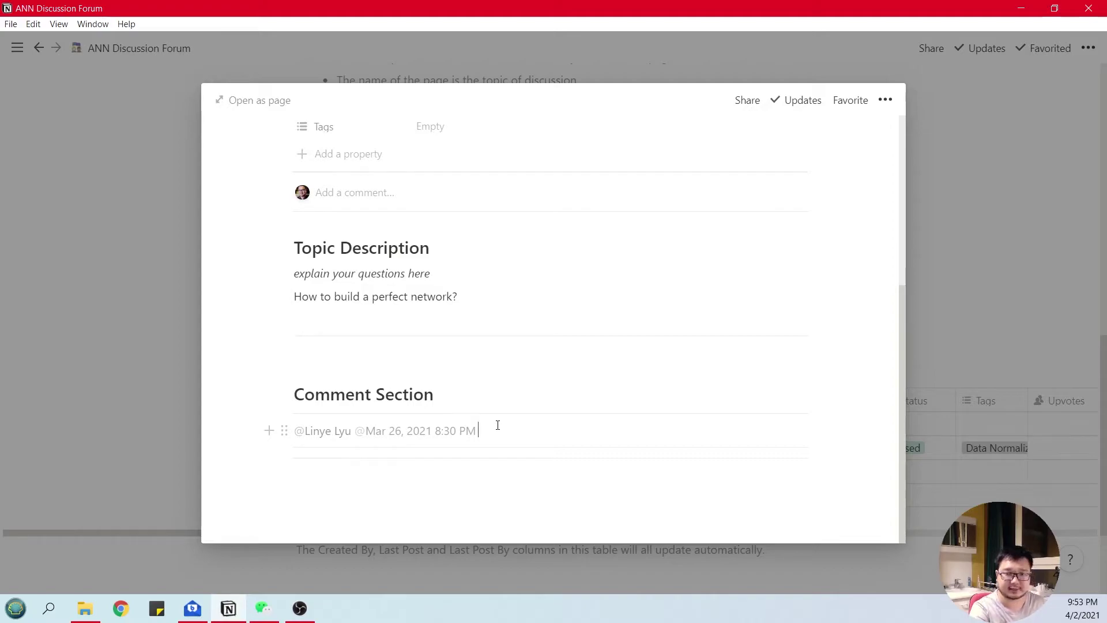
Step: Add the reply 'try with gradient descend' on a new line under the comment header
key("Return")
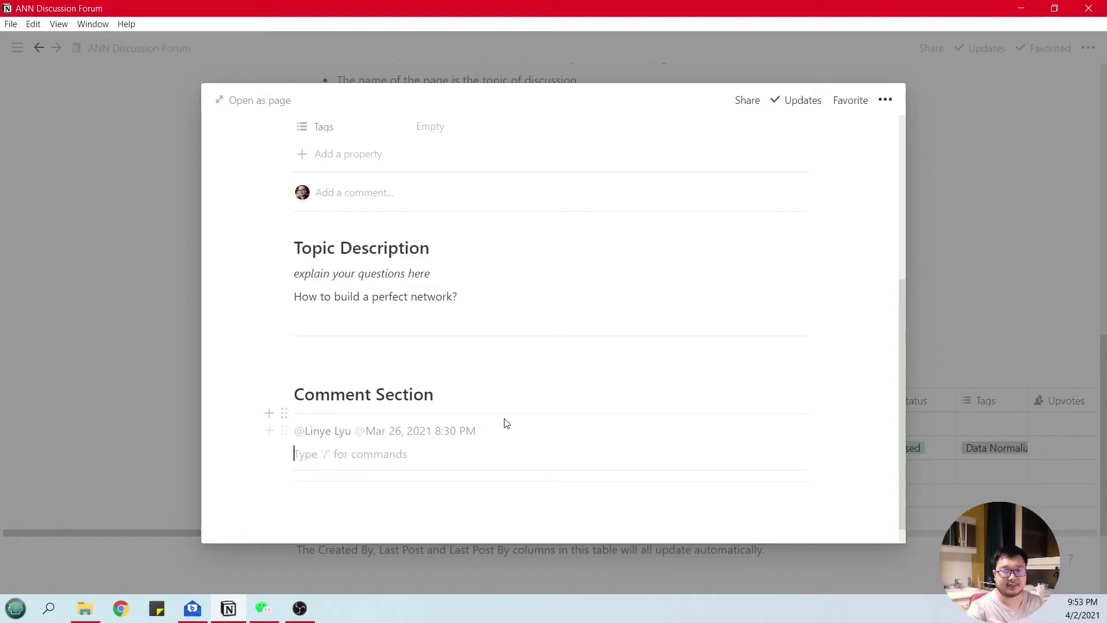
left_click(319, 427)
left_click(316, 454)
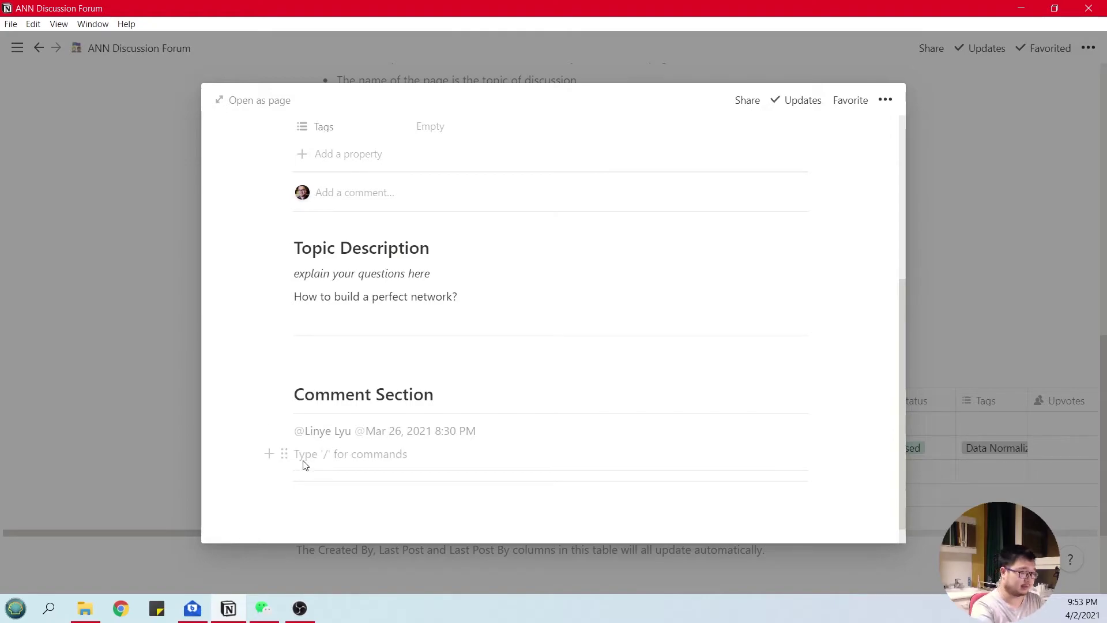
type("try with gradien")
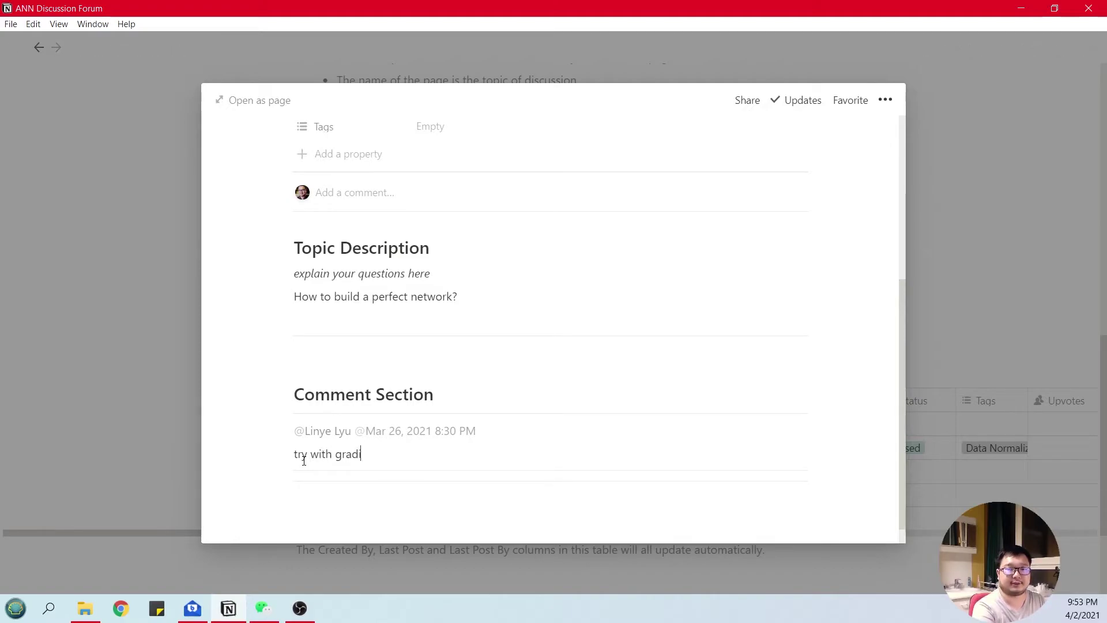
type("t descend")
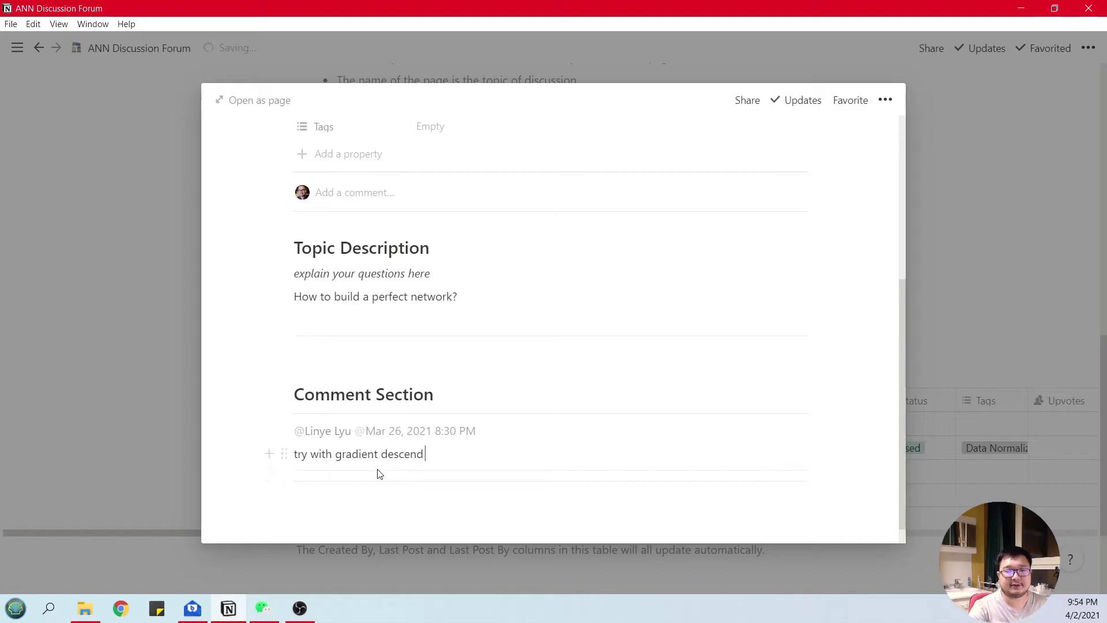
scroll(358, 476, "down", 1)
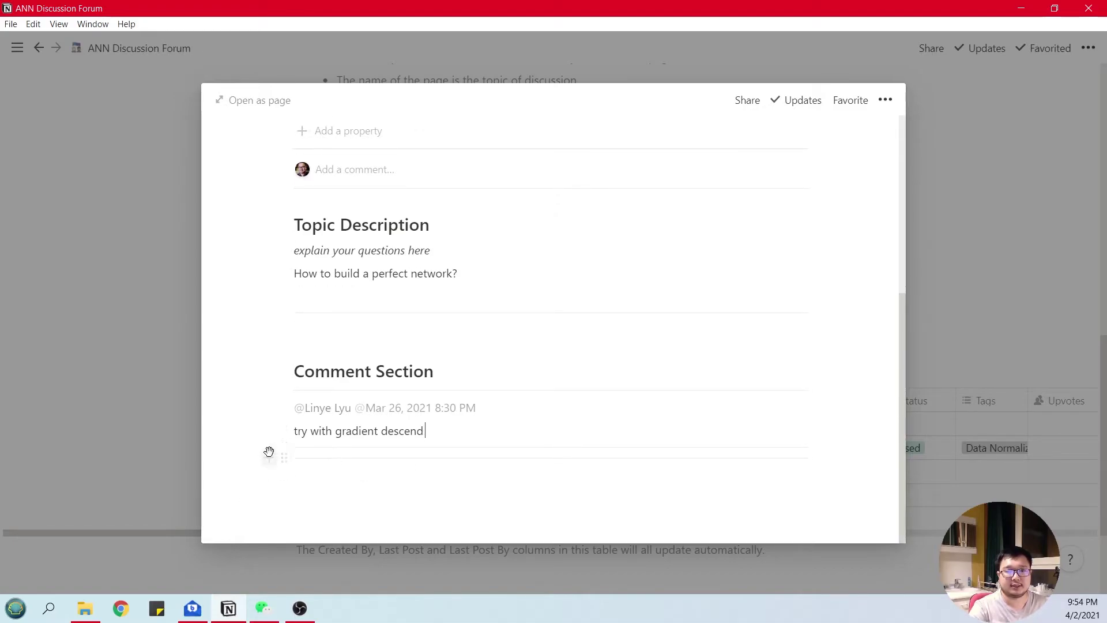
Step: Duplicate the gradient-descend reply's header and text blocks, clearing the stray empty block
left_click(323, 458)
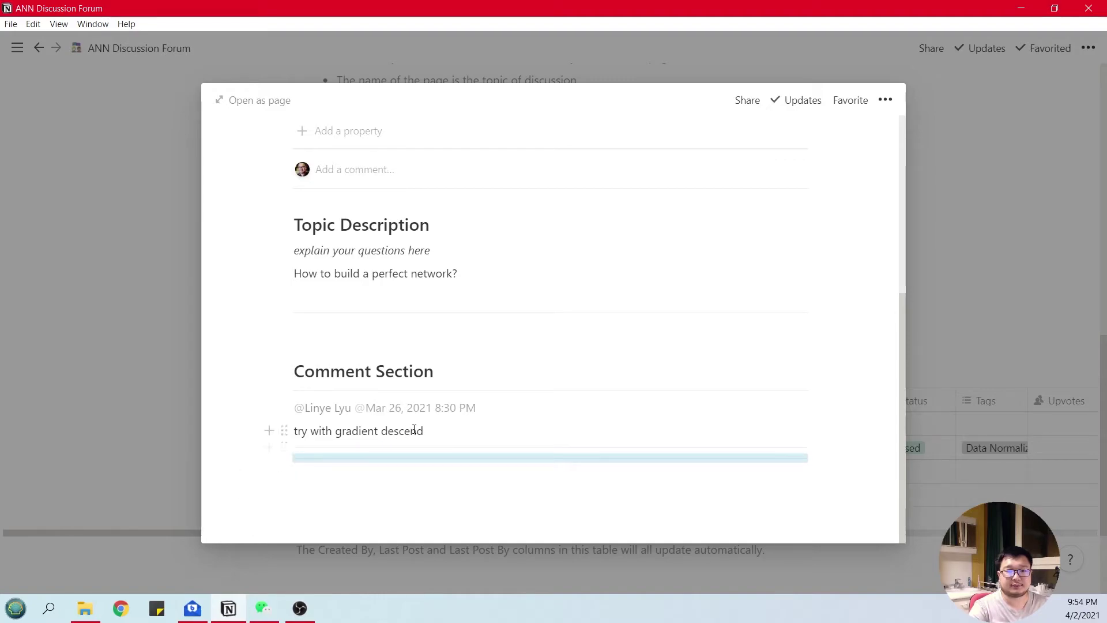
left_click(446, 431)
mouse_move(445, 431)
left_mouse_down()
mouse_move(274, 406)
mouse_move(271, 391)
left_mouse_up()
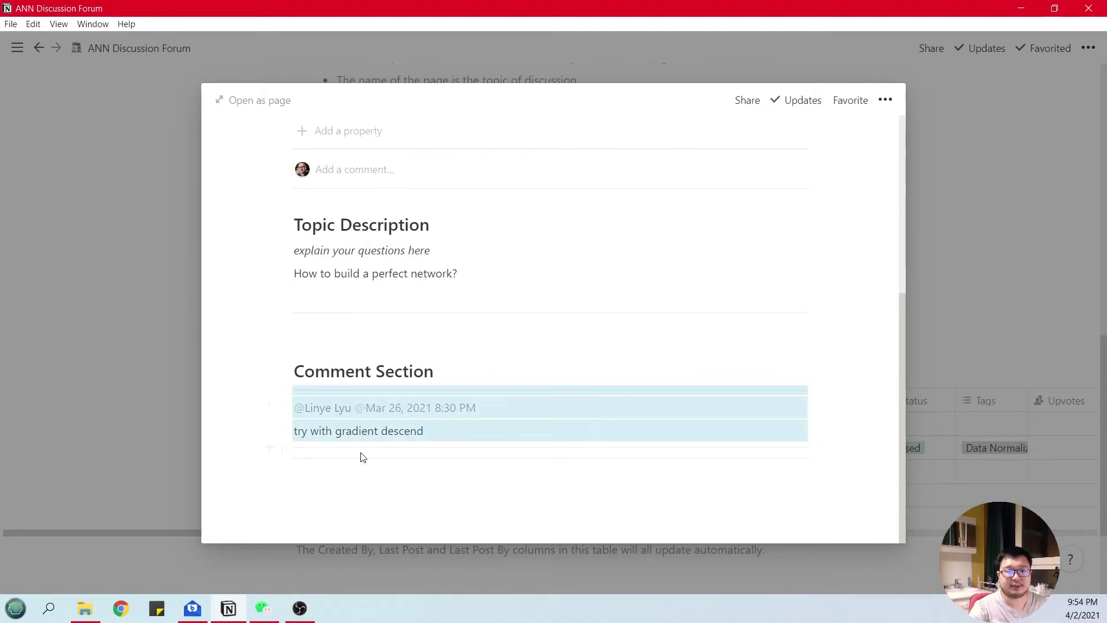
left_click(281, 408)
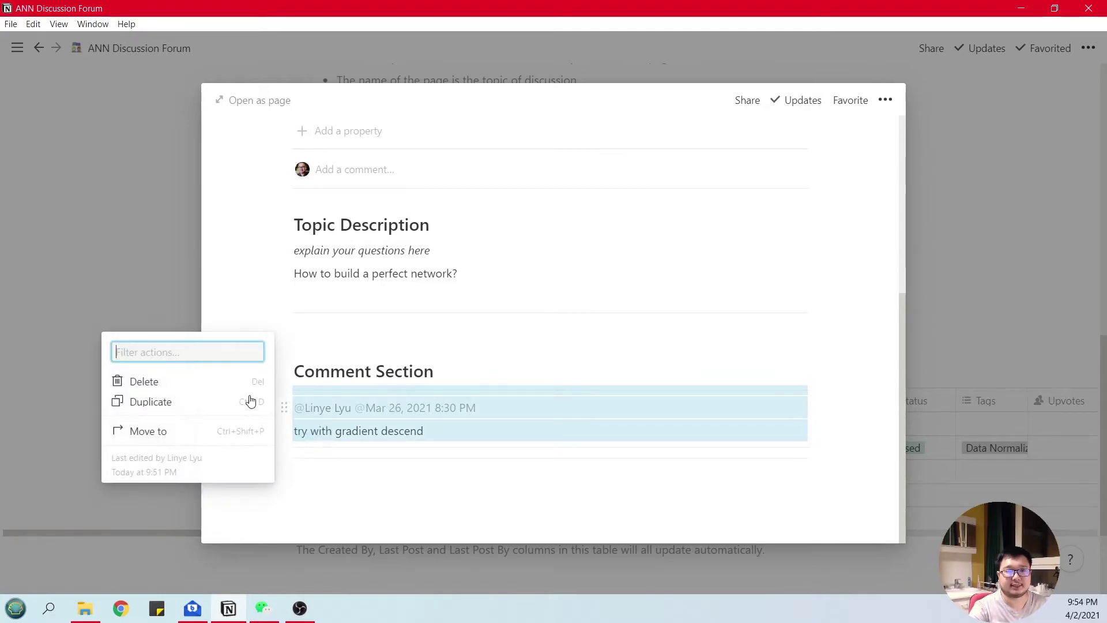
left_click(205, 402)
scroll(448, 464, "down", 1)
left_click(447, 429)
key("Return")
key("BackSpace")
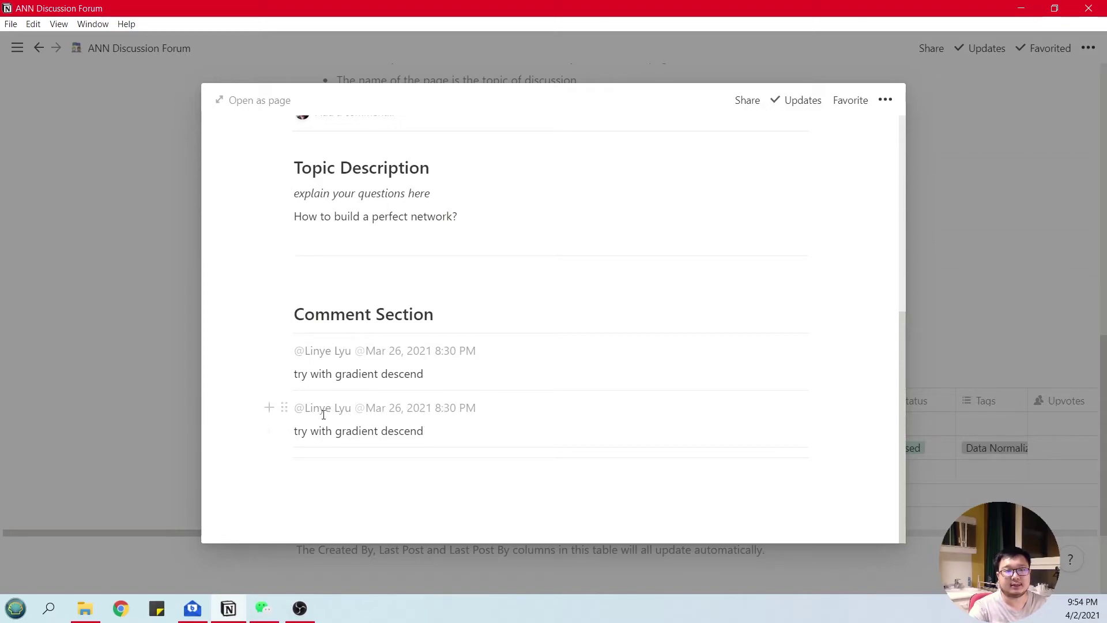
Step: Replace the copied reply's text with 'try with trainlm'
left_click_drag(431, 432, 299, 436)
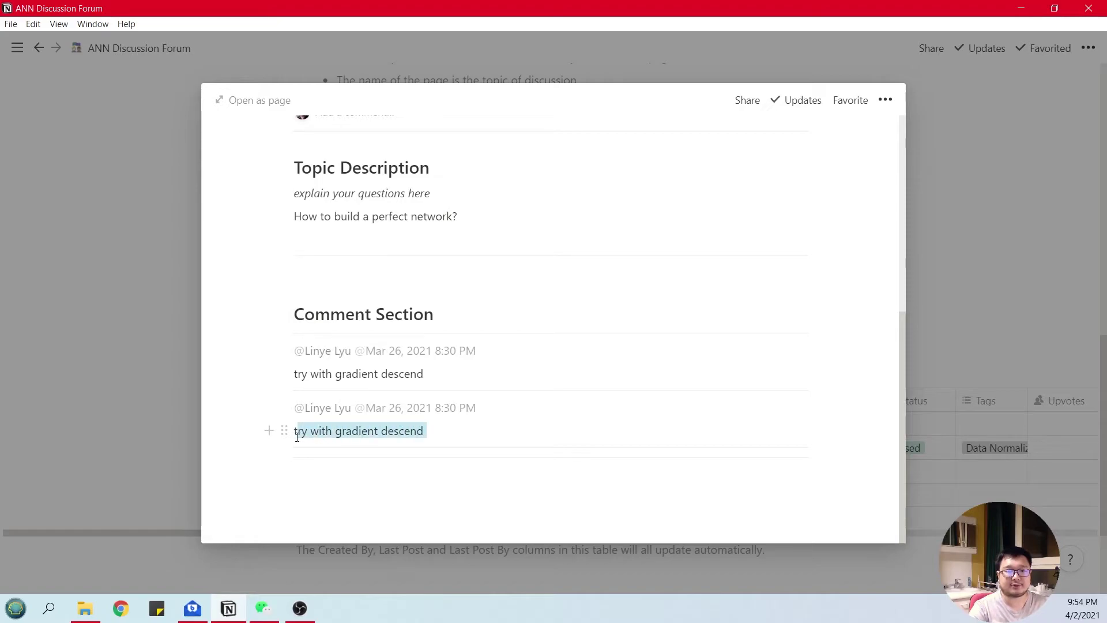
key("BackSpace")
type("try with trainlm")
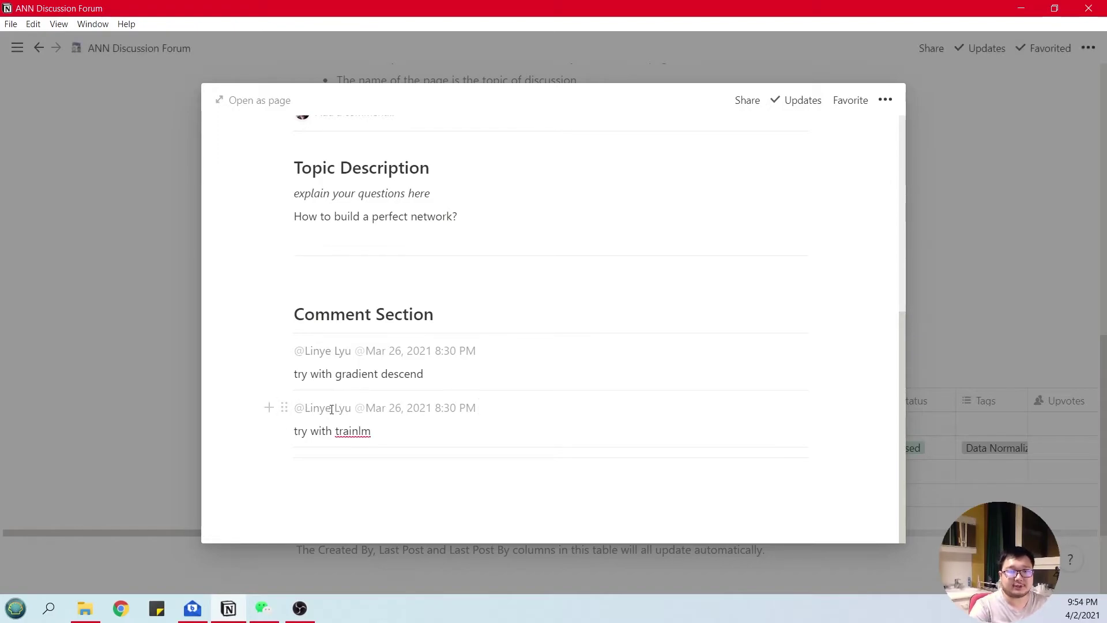
left_click_drag(499, 409, 361, 410)
left_click(482, 409)
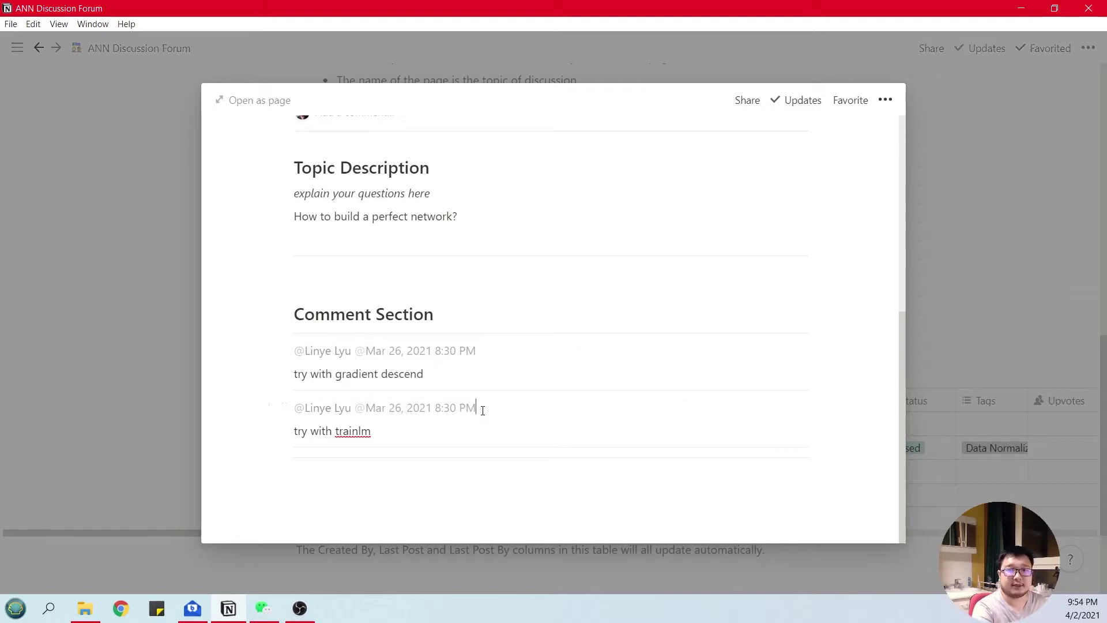
key("BackSpace")
key("BackSpace")
key("BackSpace")
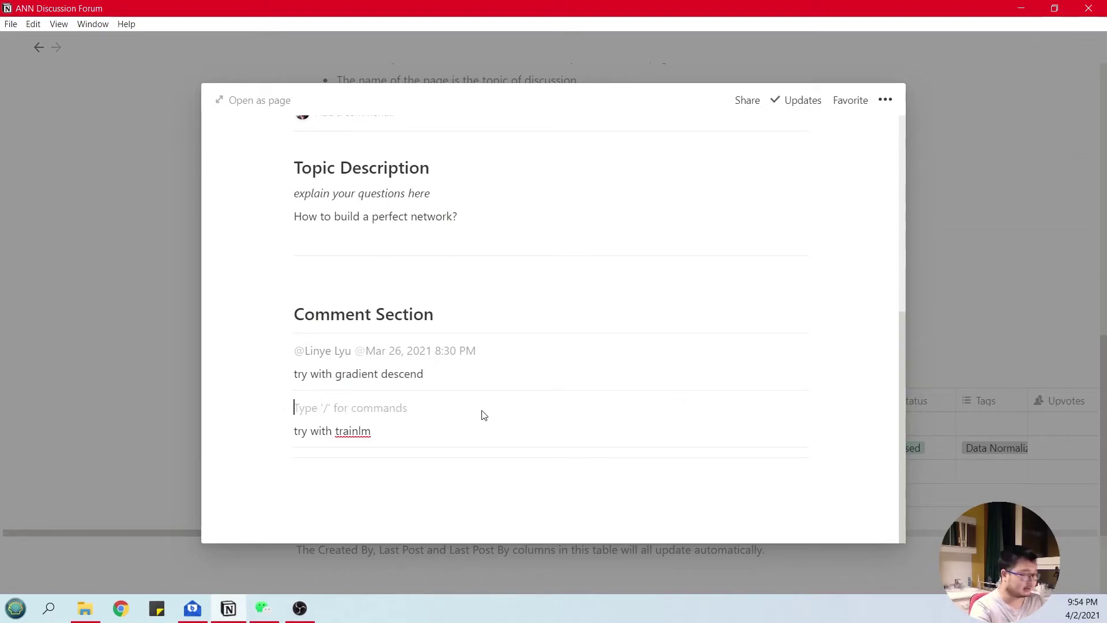
type("@")
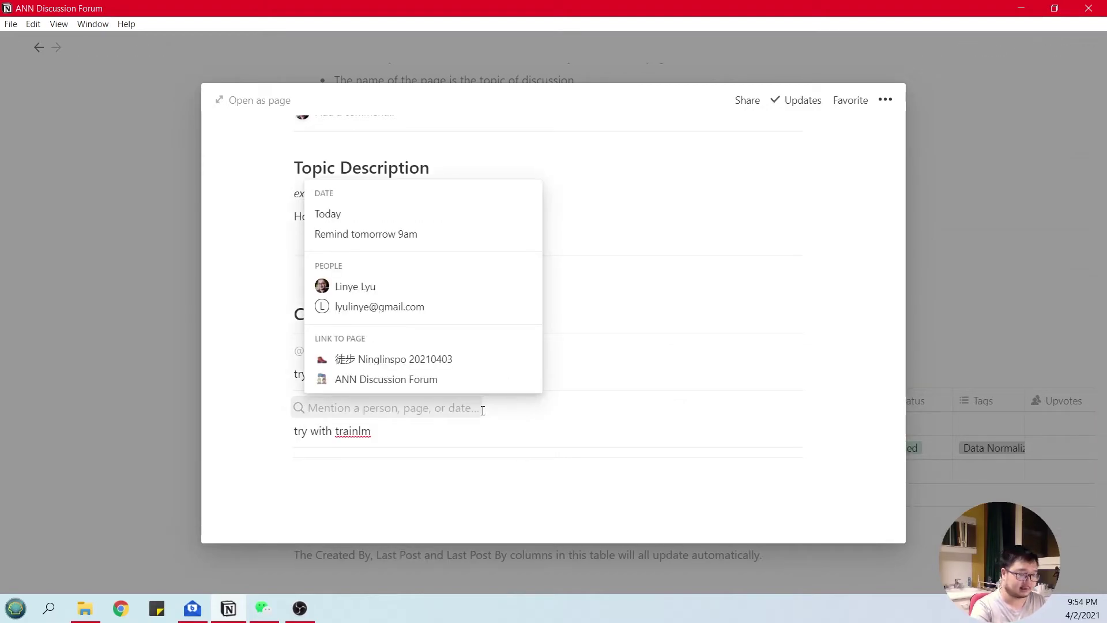
key("Up")
key("Up")
key("Up")
key("Up")
key("Up")
key("Down")
key("Down")
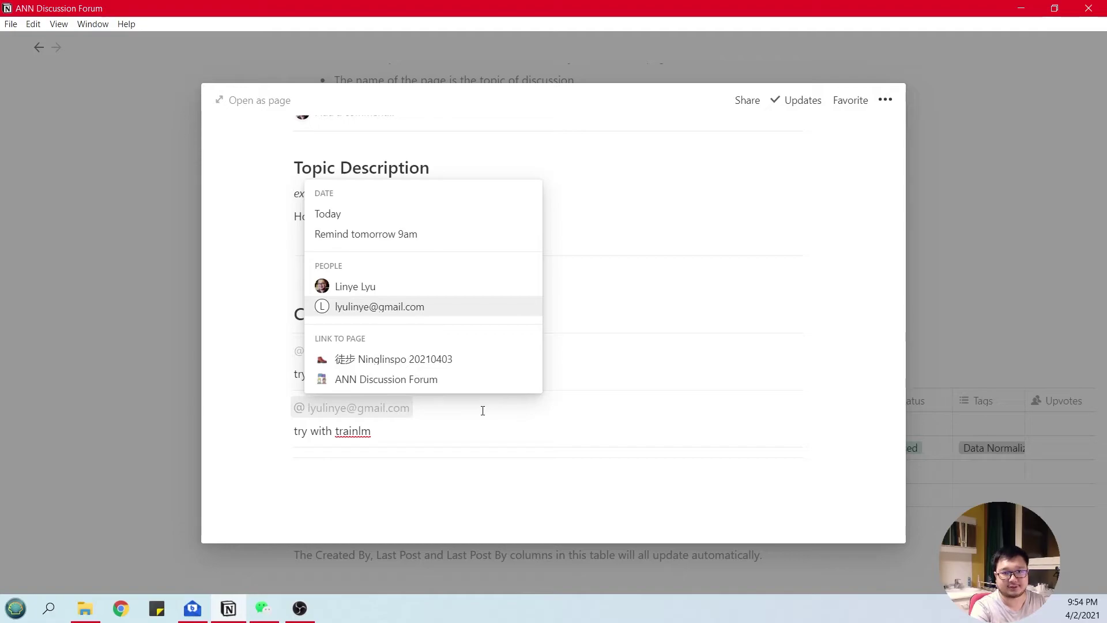
key("Up")
key("Return")
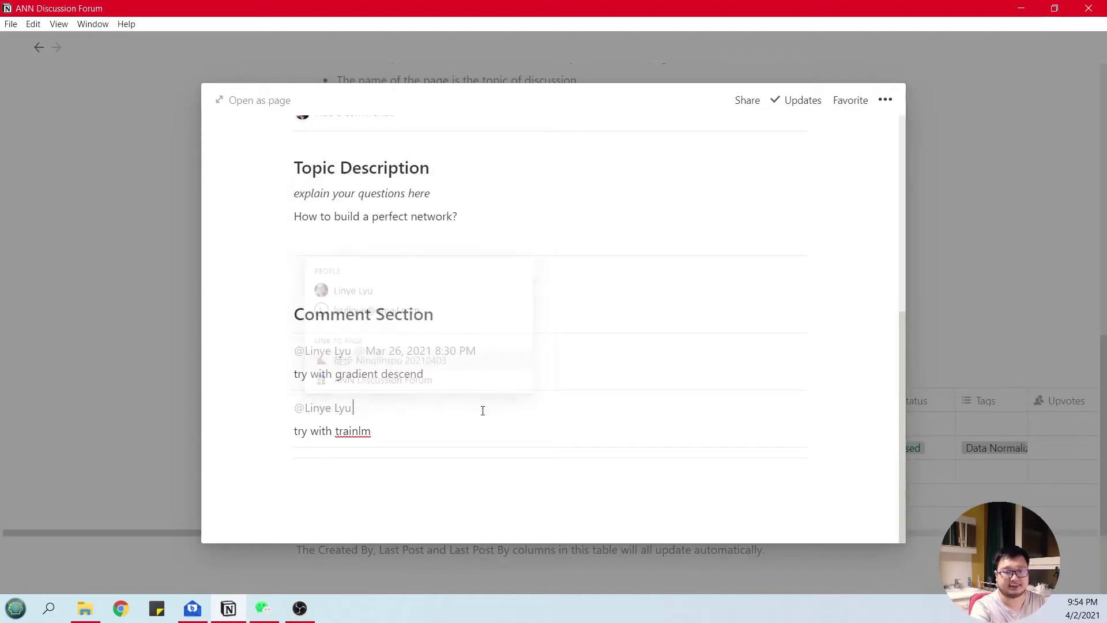
type("@")
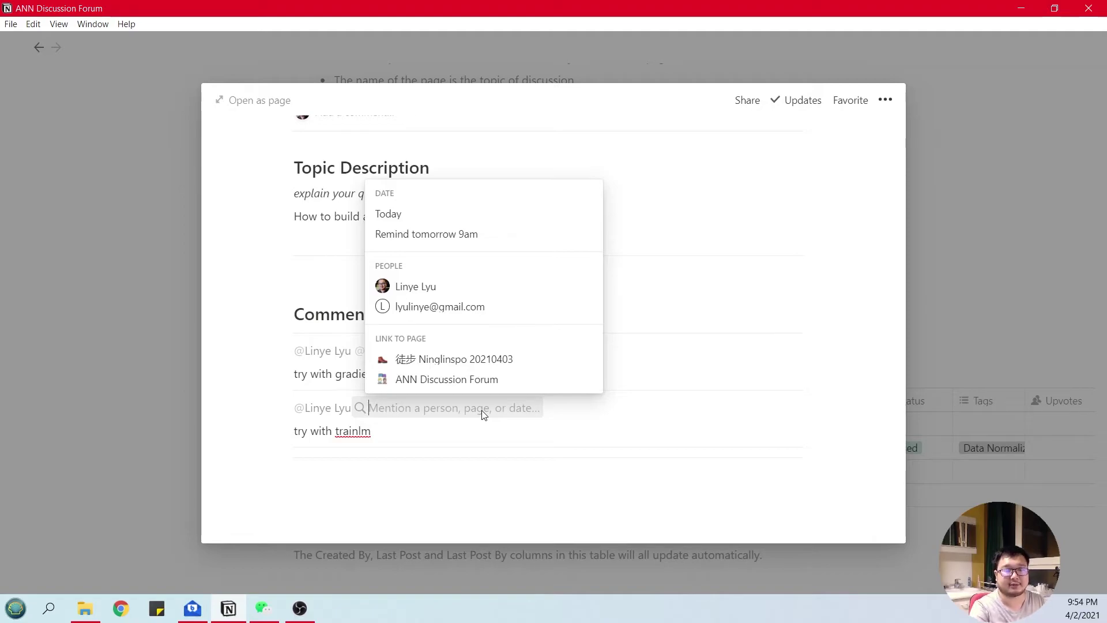
key("Down")
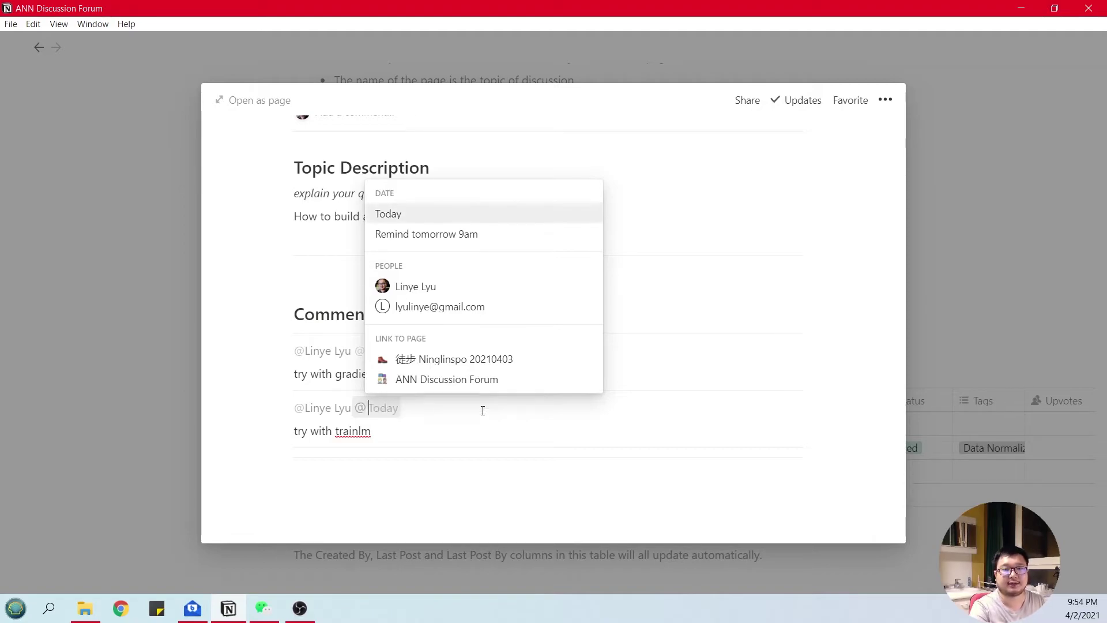
key("Return")
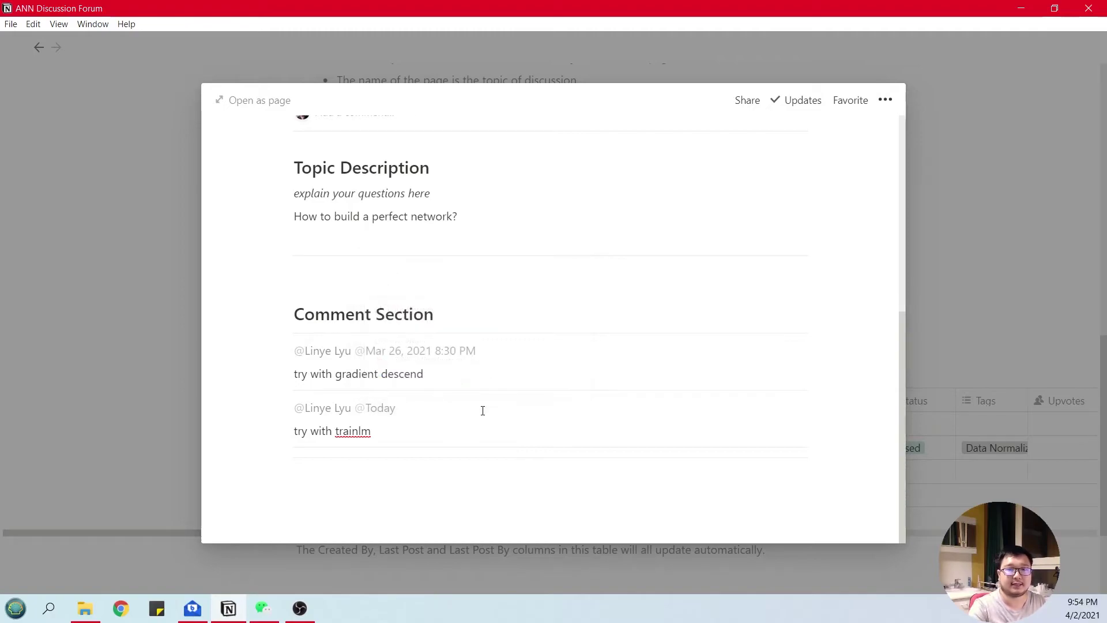
left_click(381, 415)
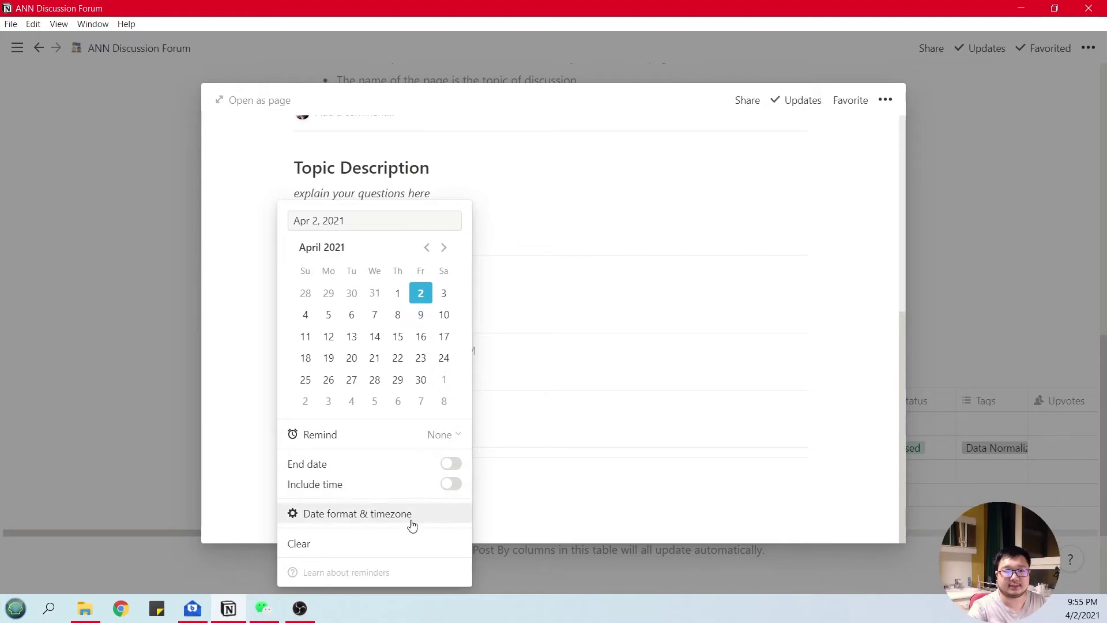
left_click(448, 486)
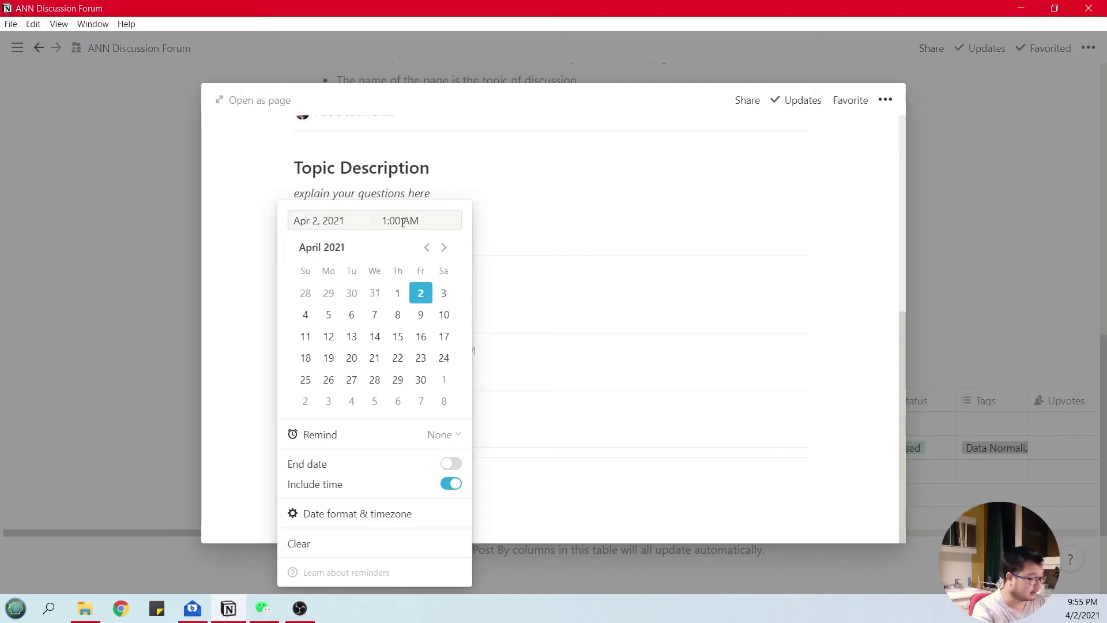
key("BackSpace")
type("1")
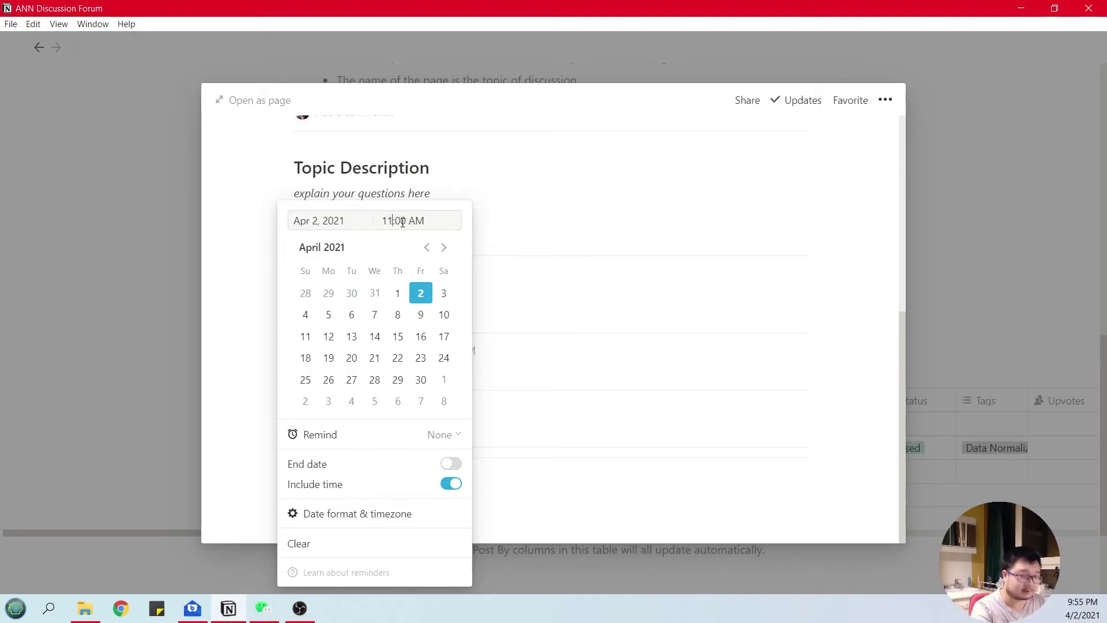
type("2")
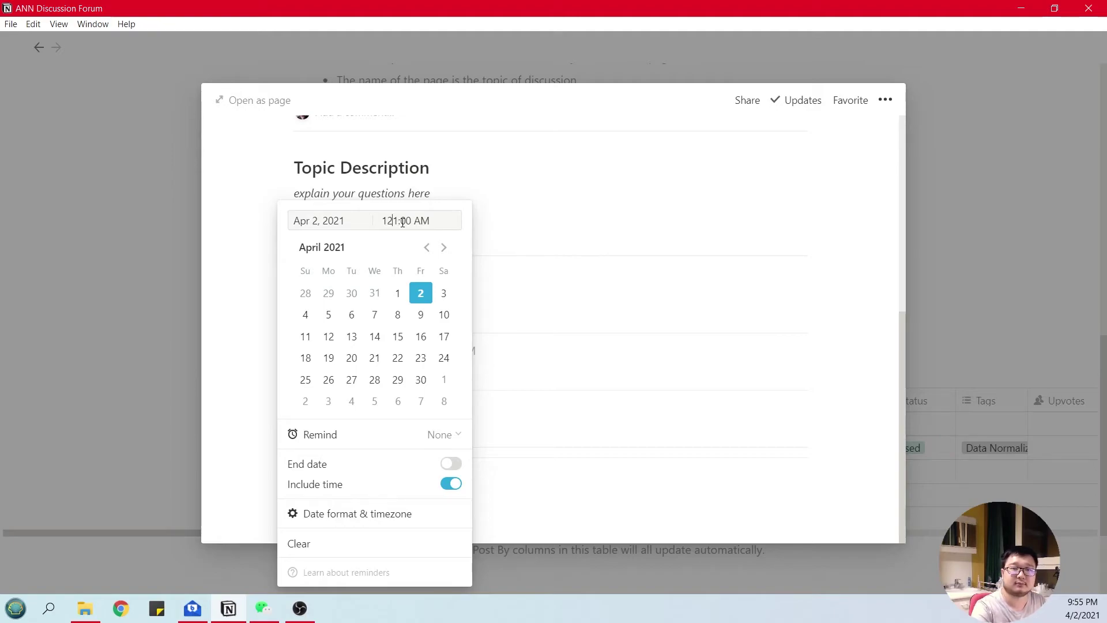
key("BackSpace")
key("Return")
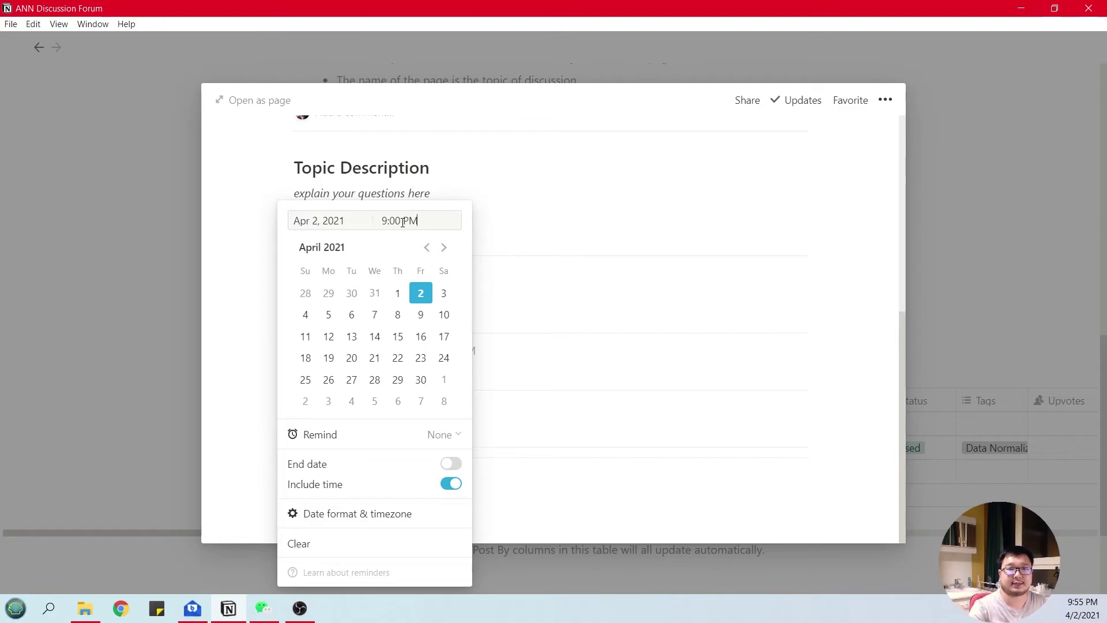
left_click(549, 452)
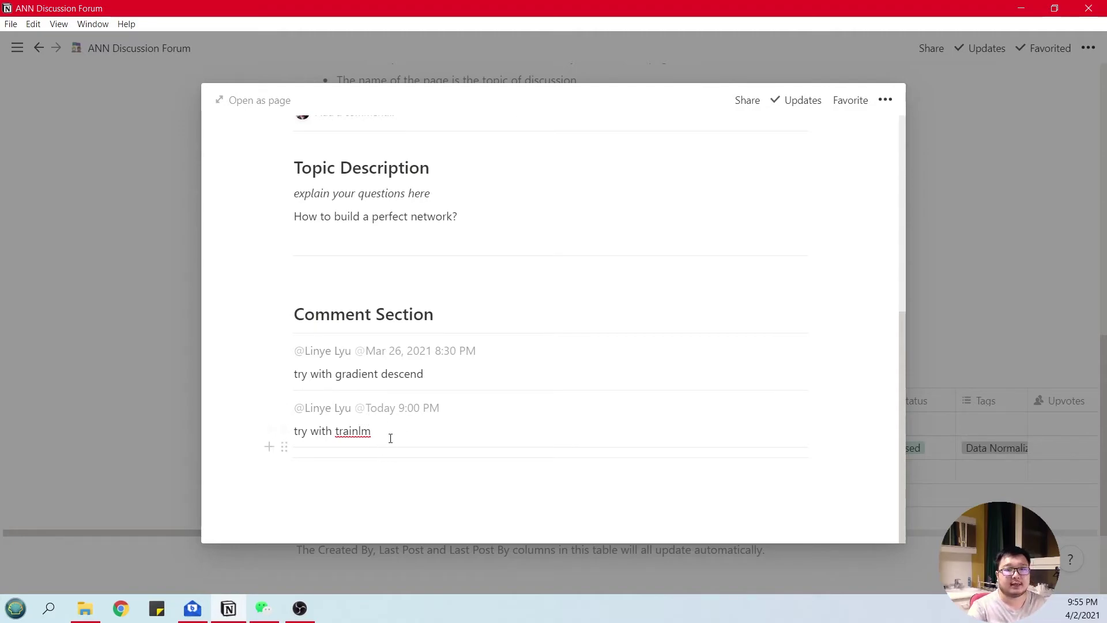
left_click(390, 438)
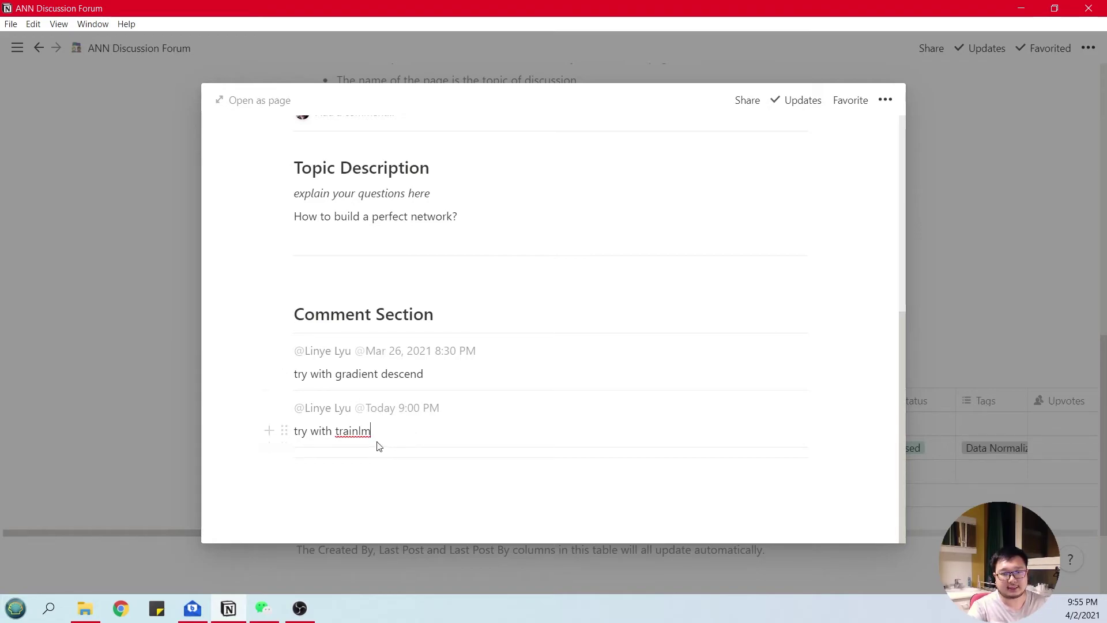
mouse_move(285, 446)
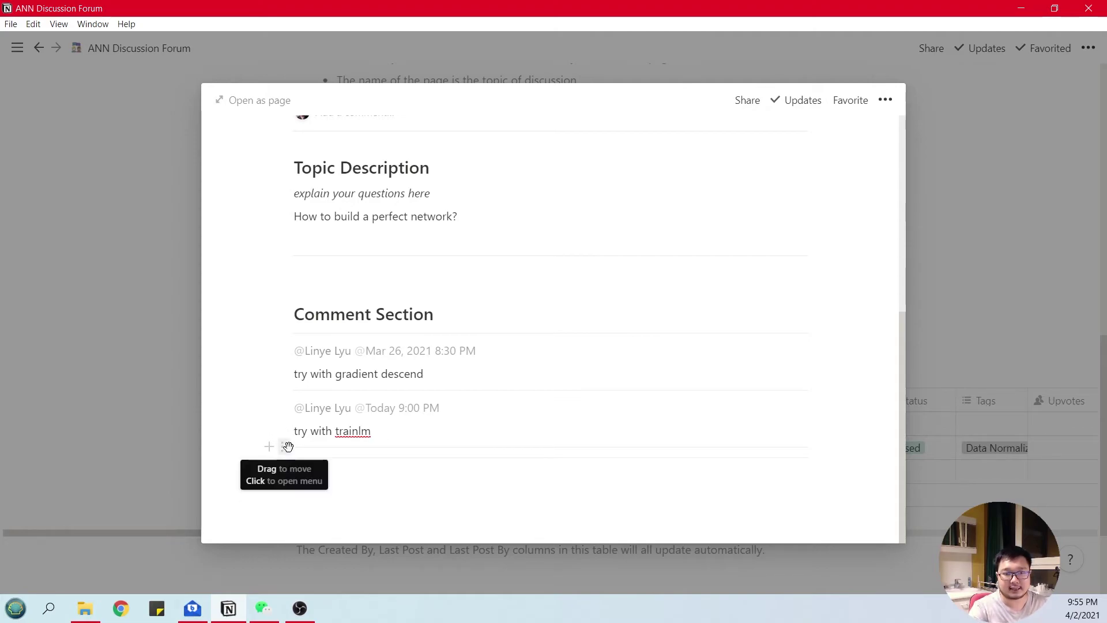
key("Return")
type("@")
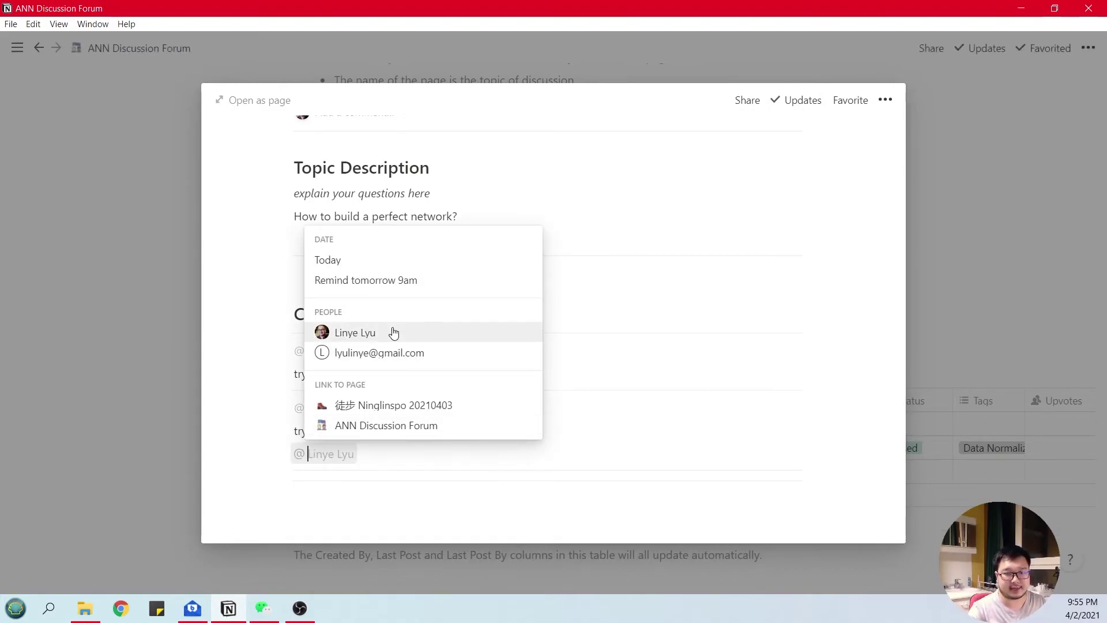
left_click(619, 473)
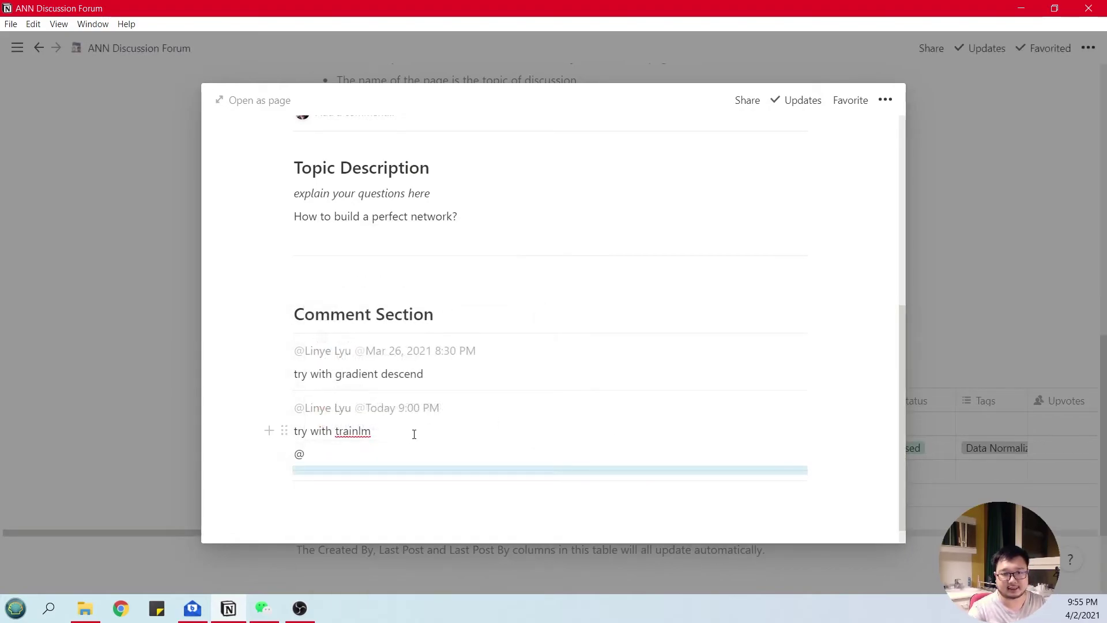
left_click(412, 435)
mouse_move(400, 437)
left_mouse_down()
mouse_move(309, 431)
mouse_move(281, 403)
left_mouse_up()
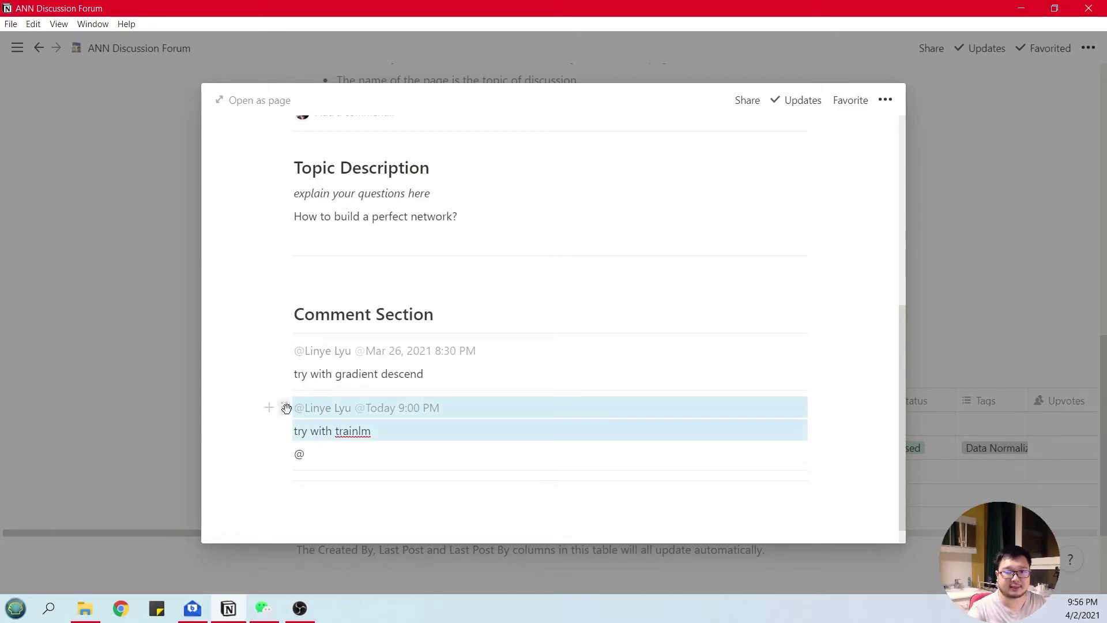
left_click(284, 407)
mouse_move(485, 407)
left_click(140, 369)
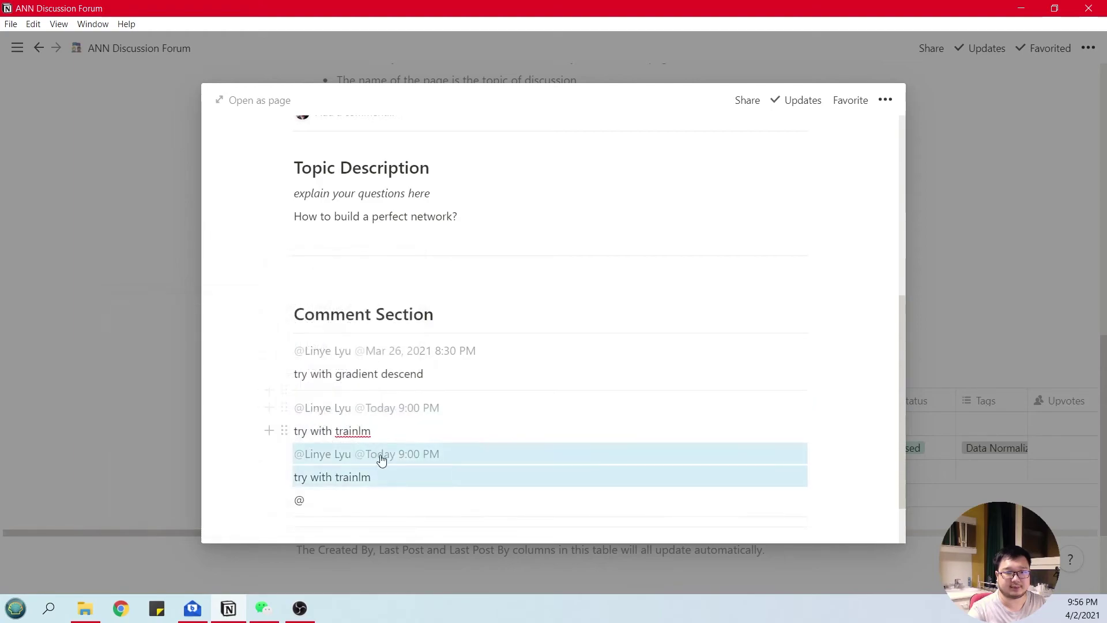
left_click(328, 493)
key("BackSpace")
key("BackSpace")
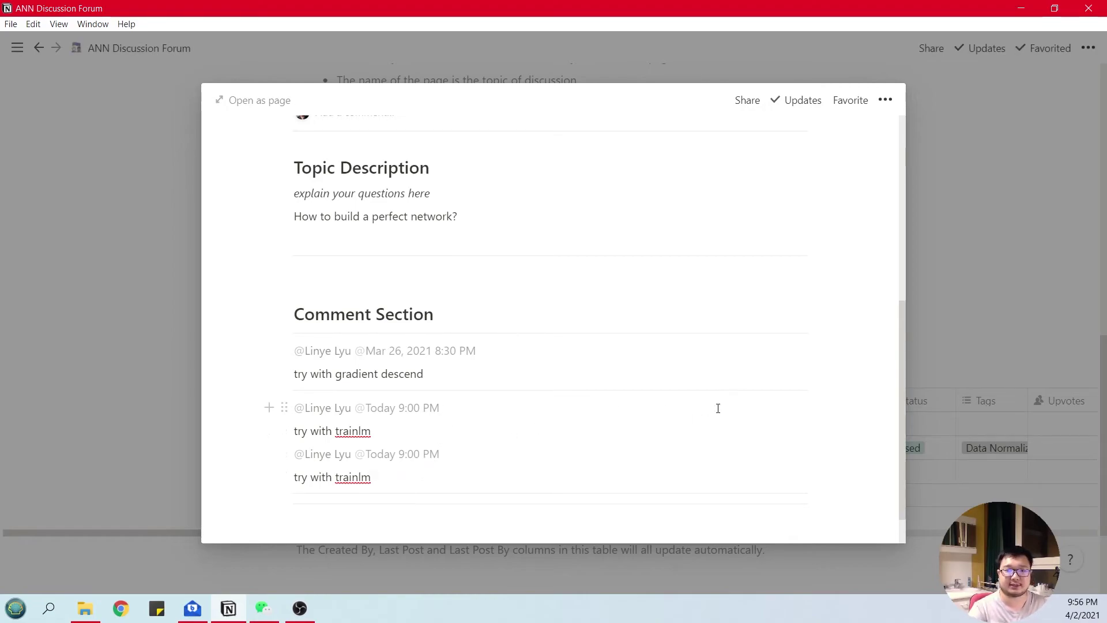
Step: Leave the open post and reopen the Demo Post 2 page from the forum
left_click(987, 330)
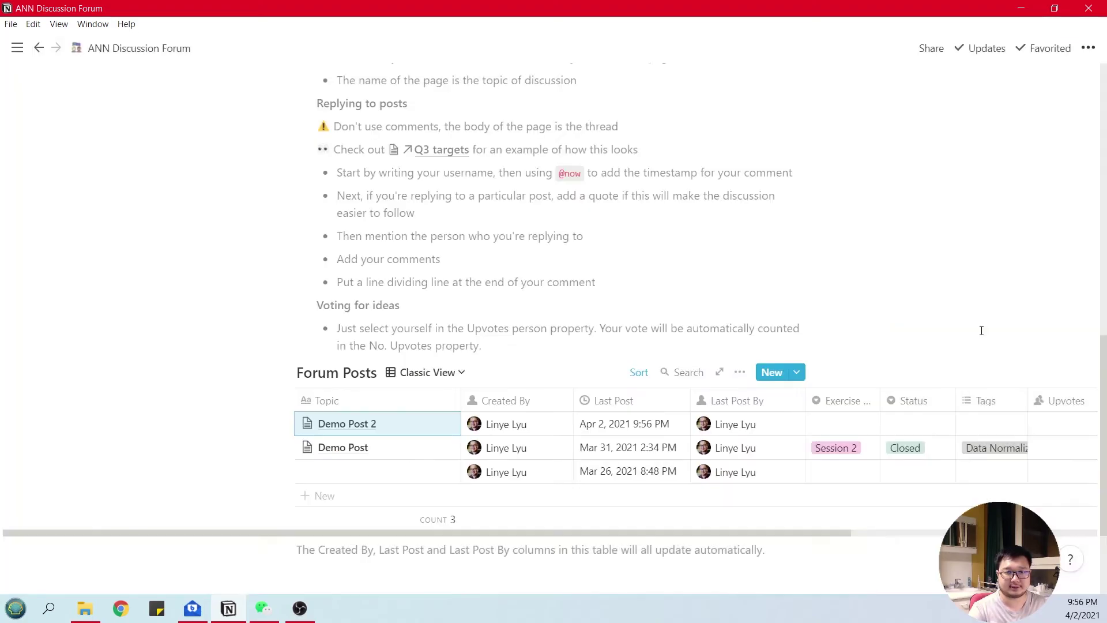
scroll(673, 327, "down", 2)
scroll(568, 358, "up", 2)
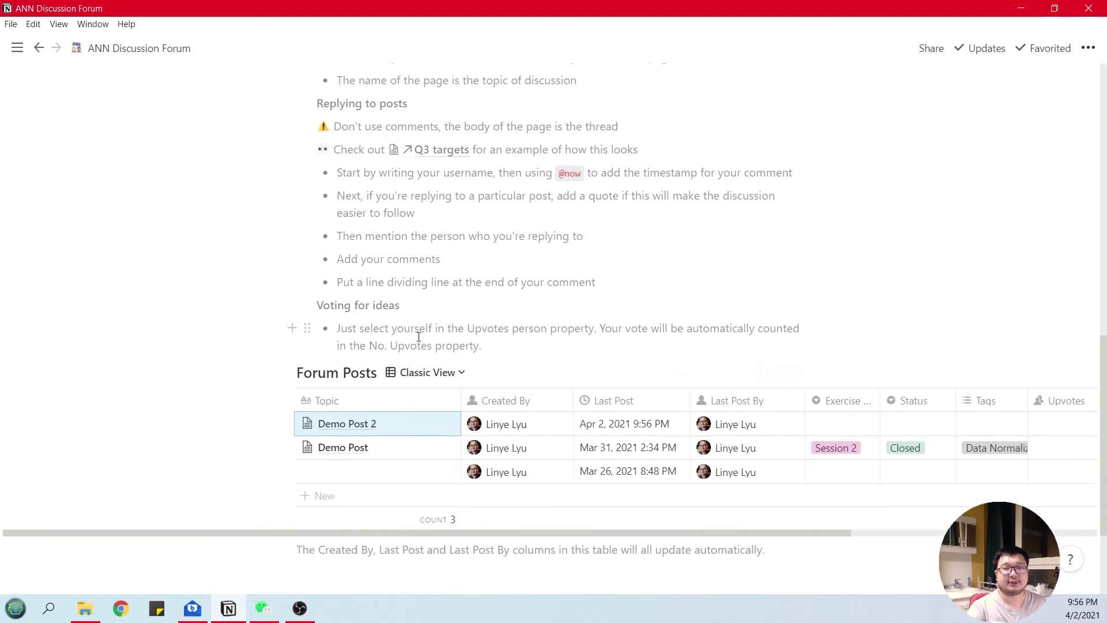
scroll(416, 321, "up", 2)
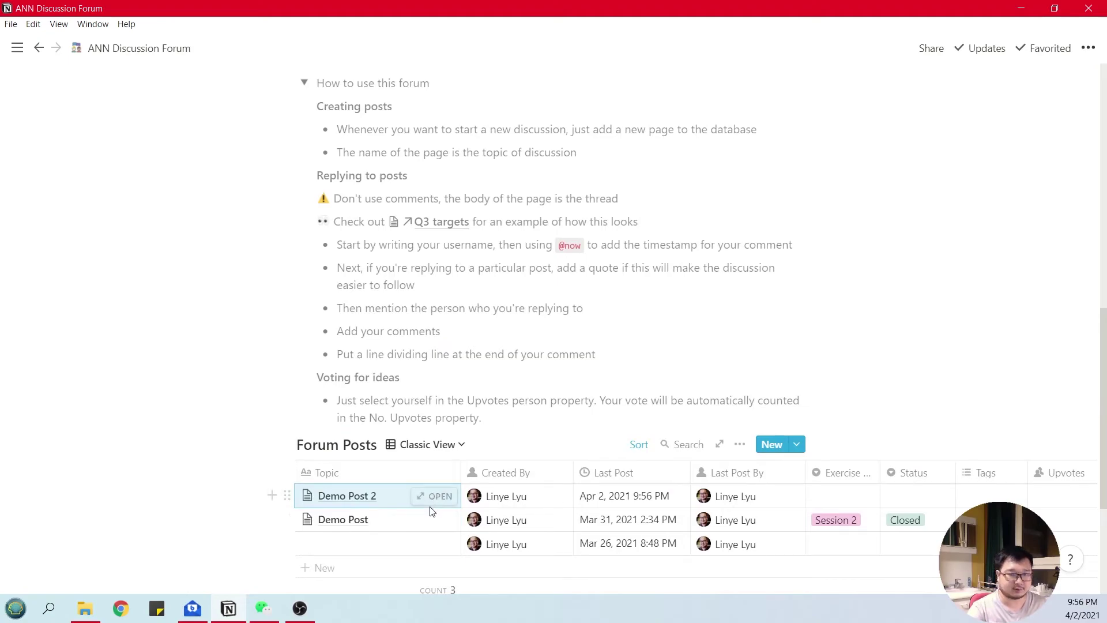
left_click(441, 497)
scroll(473, 346, "down", 2)
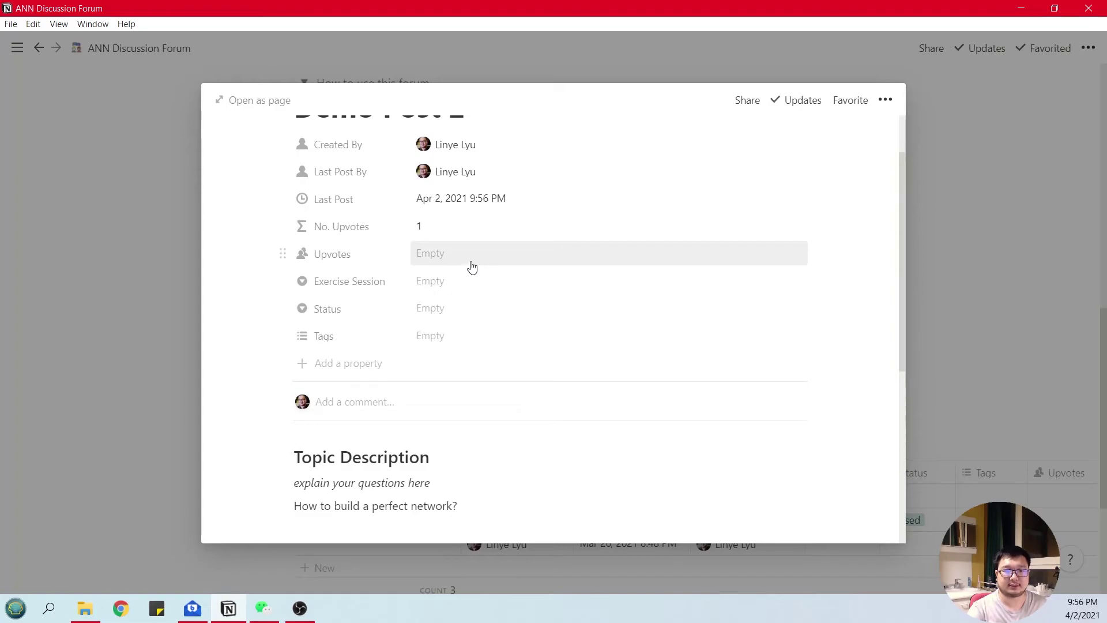
left_click(582, 256)
left_click(507, 302)
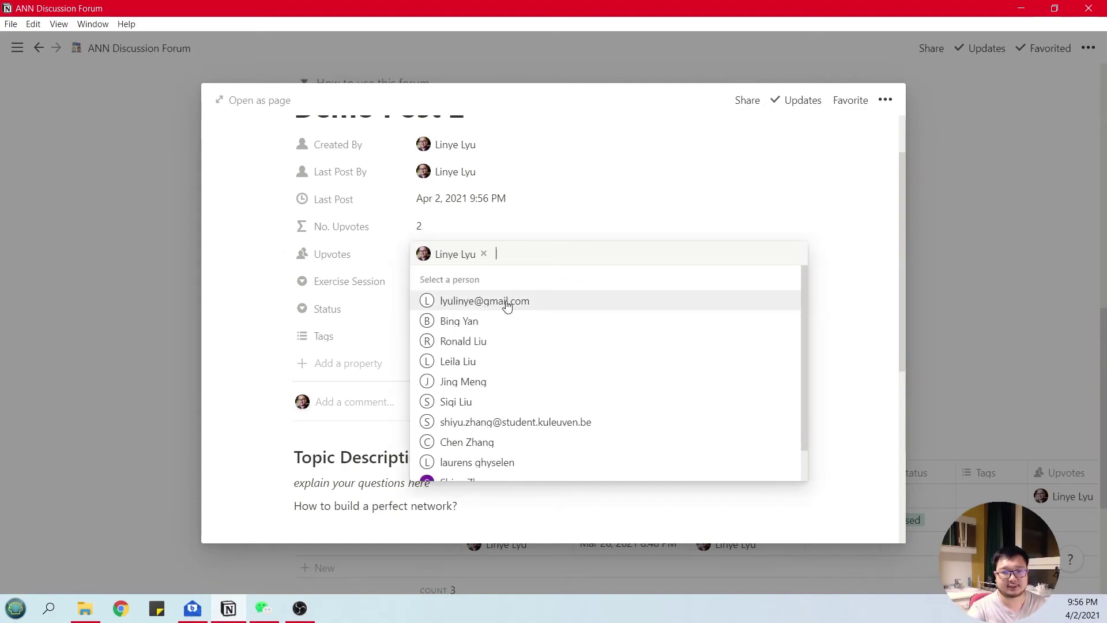
left_click(824, 280)
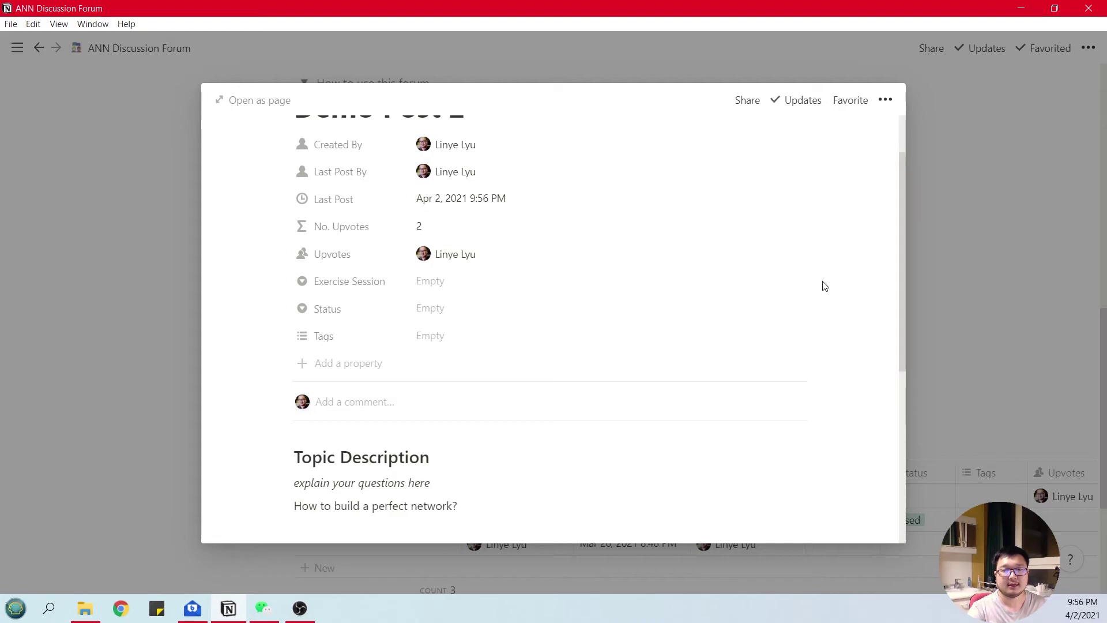
left_click(966, 306)
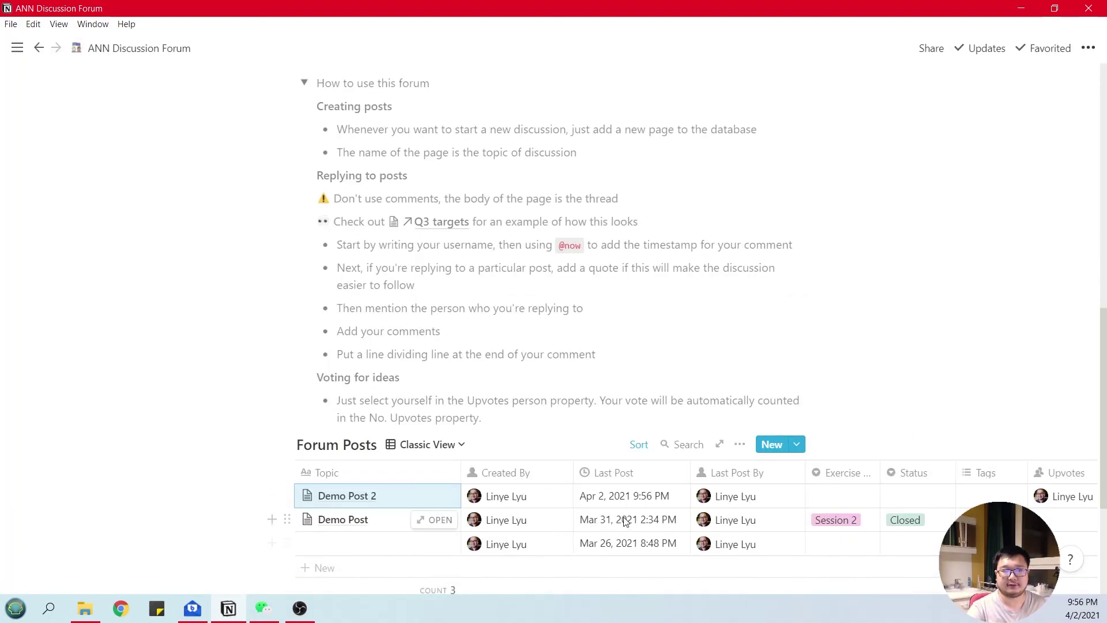
scroll(634, 359, "down", 3)
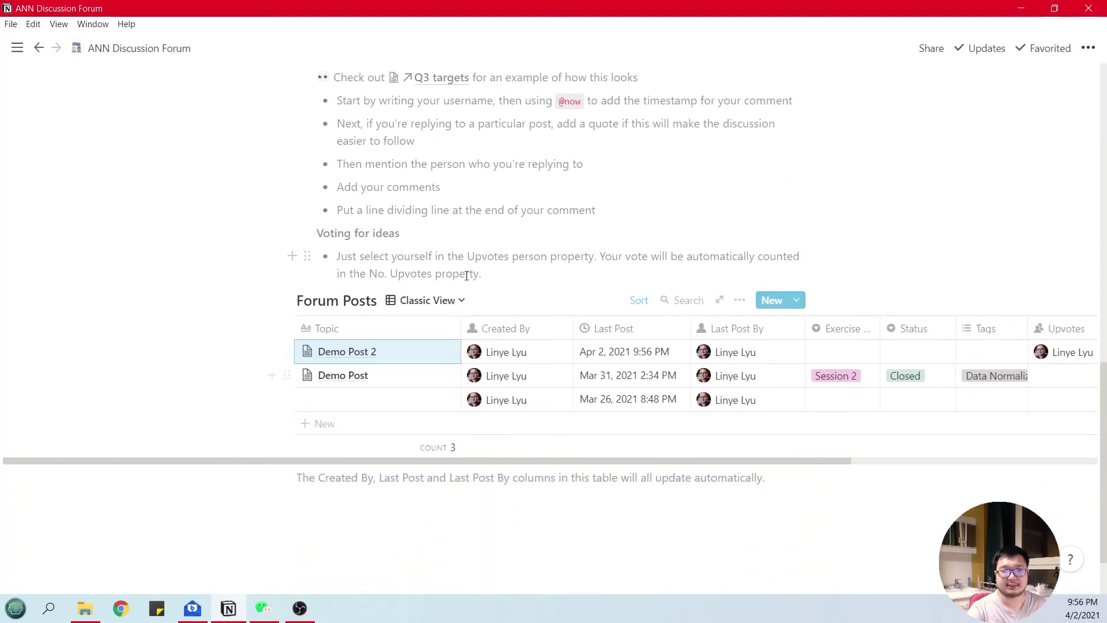
left_click(637, 302)
Step: Change Forum Posts from Classic View to Ideas w. Upvotes and scroll its columns sideways
left_click(636, 301)
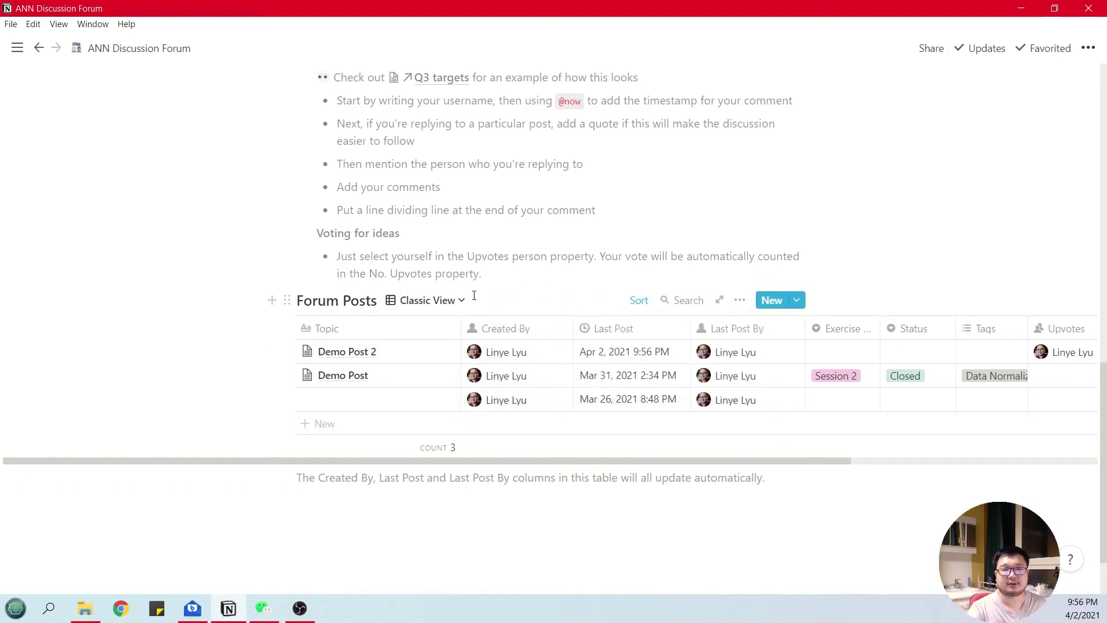
left_click(453, 305)
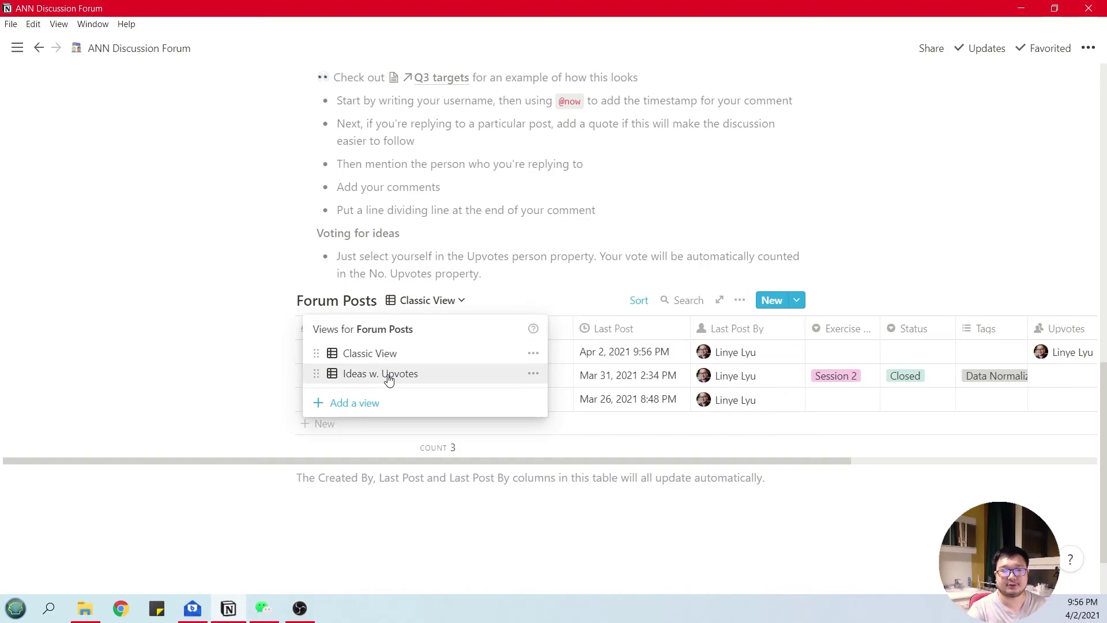
left_click(388, 375)
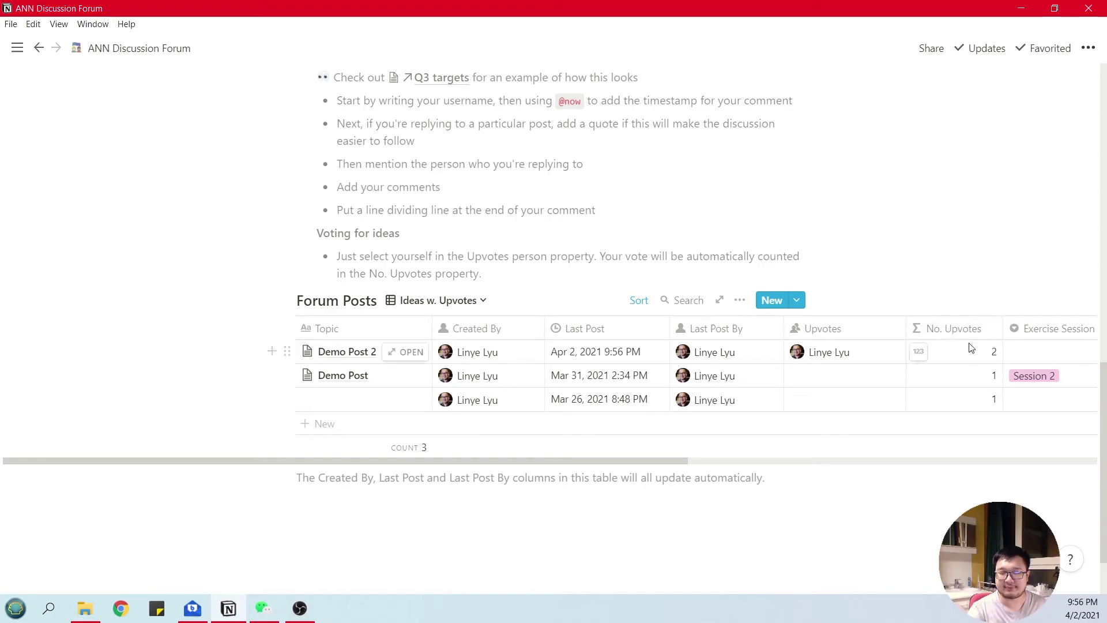
mouse_move(736, 397)
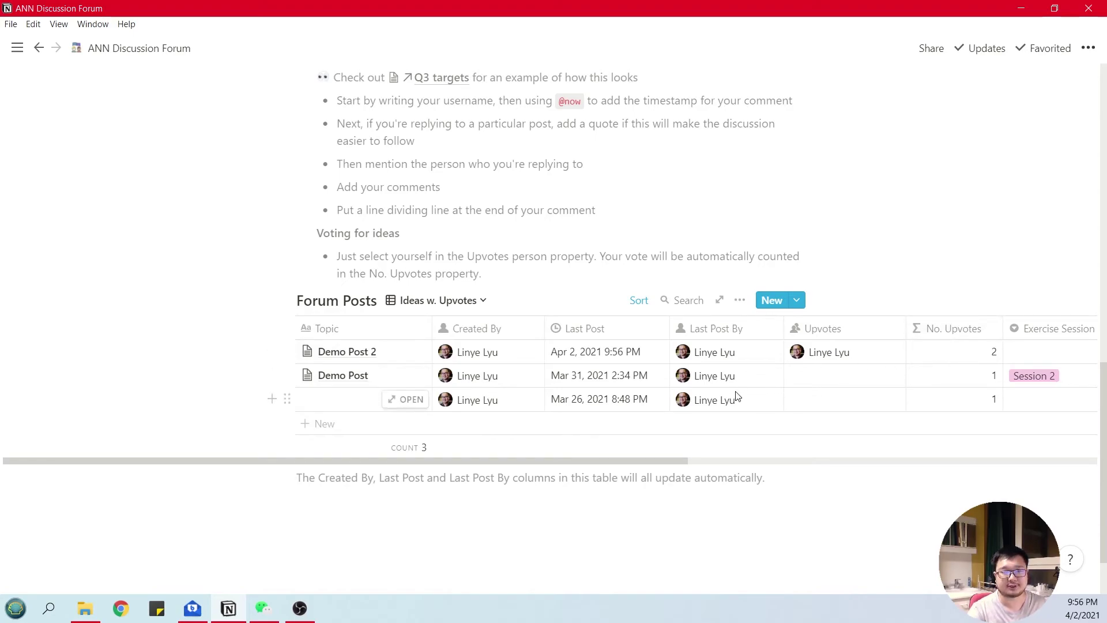
mouse_move(683, 460)
left_mouse_down()
mouse_move(1063, 455)
mouse_move(674, 461)
left_mouse_up()
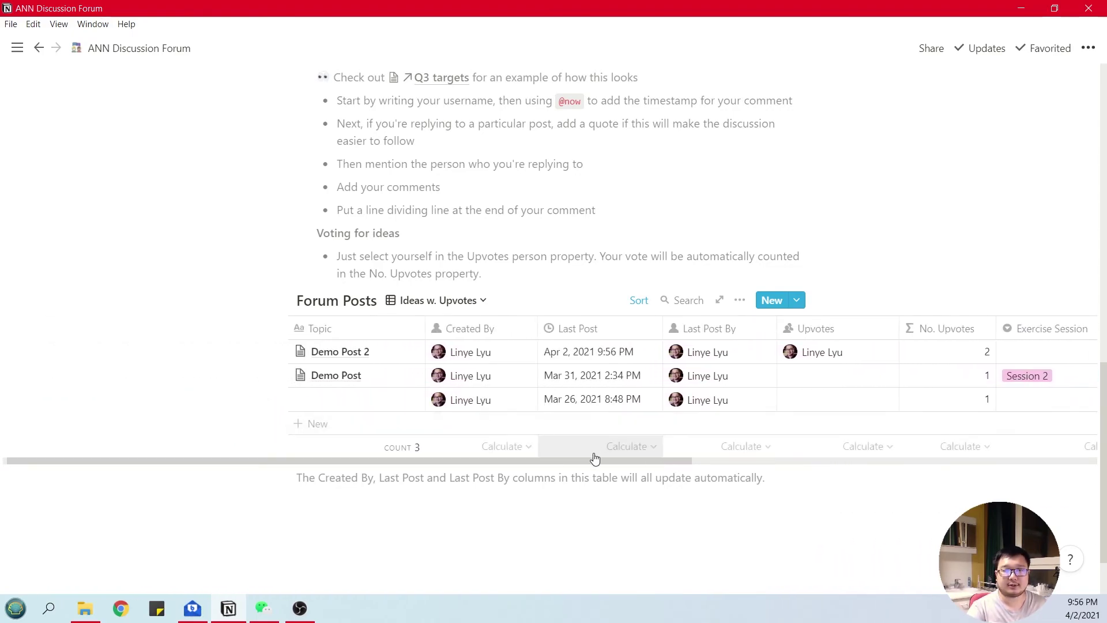
mouse_move(591, 460)
left_mouse_down()
mouse_move(779, 461)
mouse_move(674, 464)
left_mouse_up()
Step: Set Demo Post 2's Exercise Session to Session 1 and its Status to Closed
left_click(250, 352)
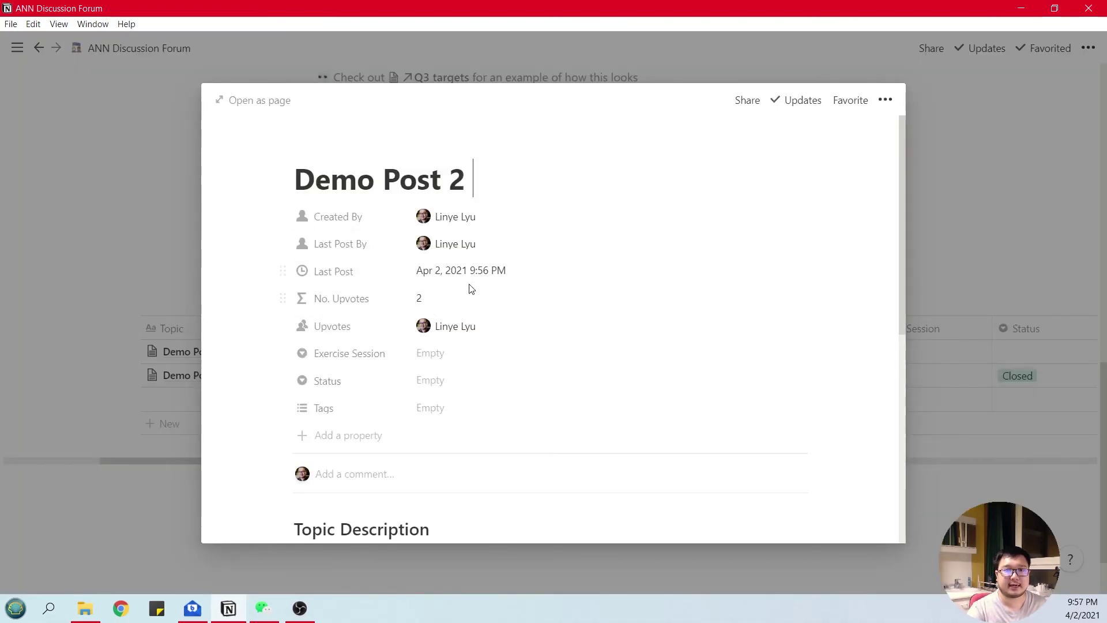
left_click(454, 356)
left_click(456, 398)
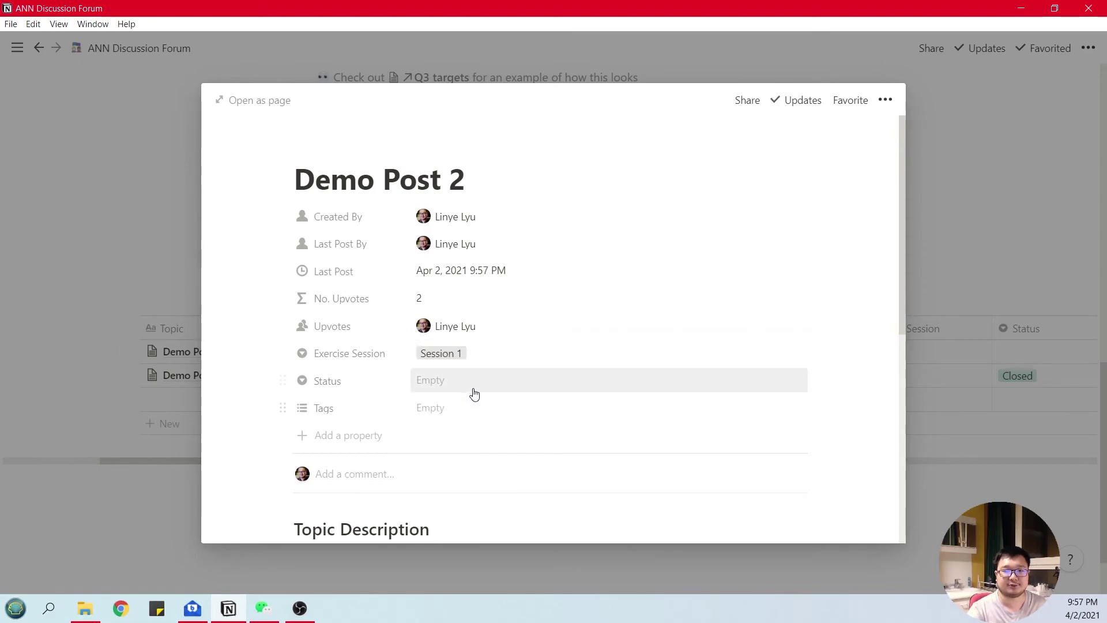
left_click(484, 381)
left_click(494, 427)
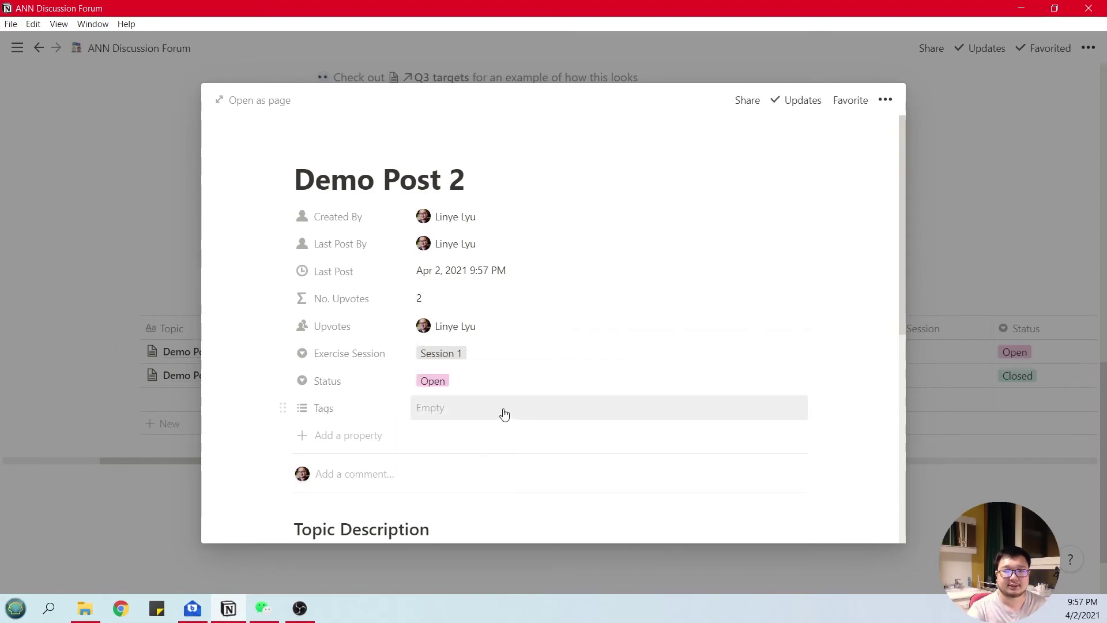
left_click(519, 379)
left_click(508, 467)
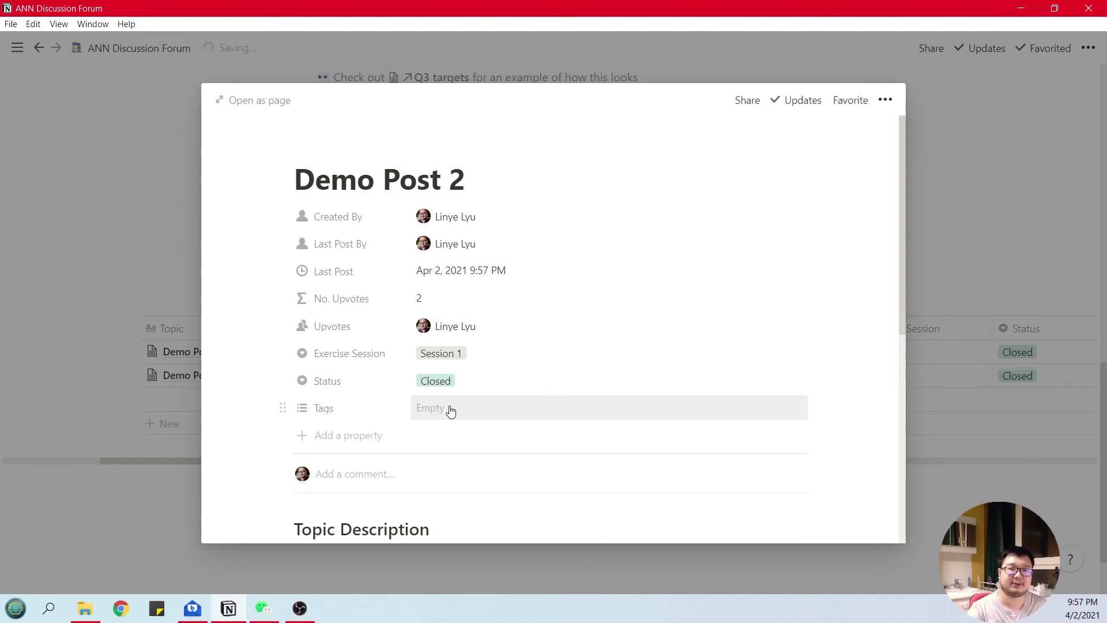
Step: Create a new ANN tag on Demo Post 2, replacing Data Normalization
left_click(482, 412)
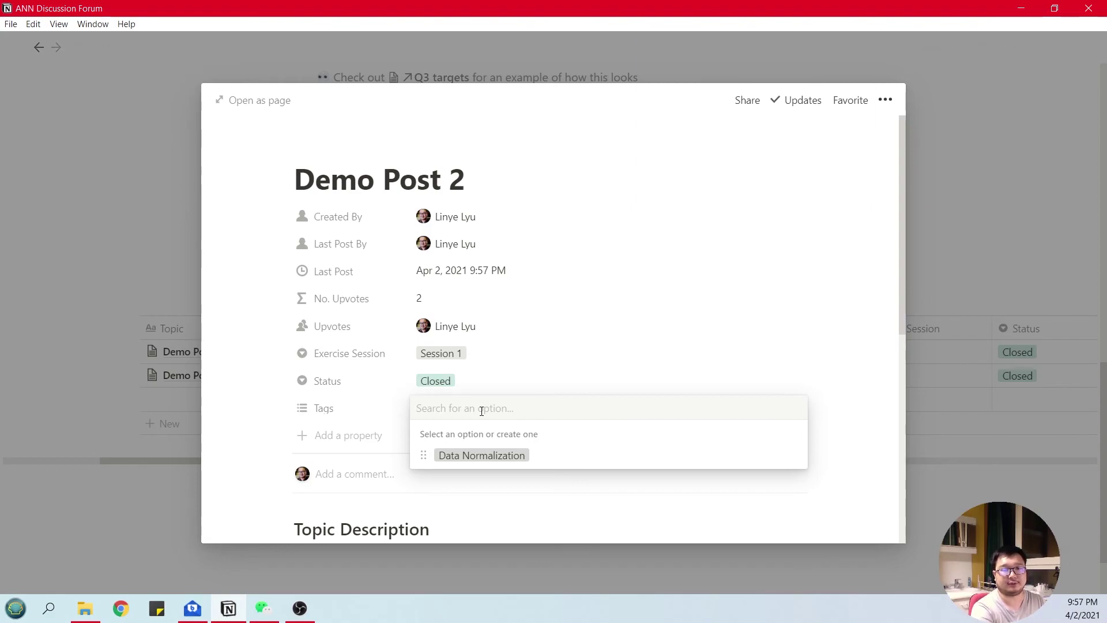
type("ANN")
key("Return")
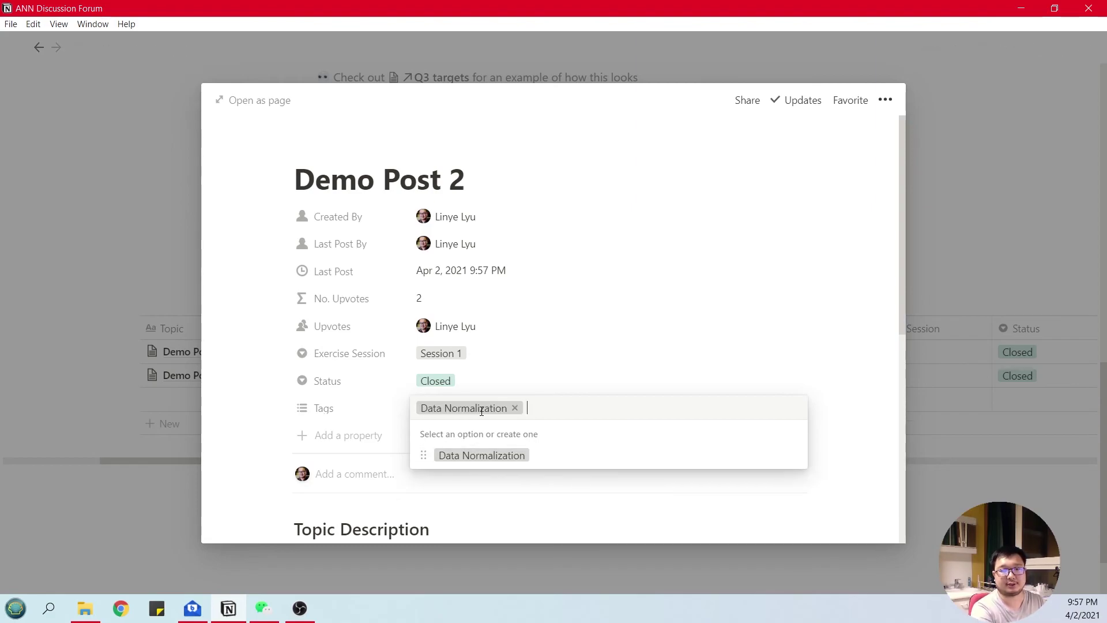
left_click(517, 409)
type("a")
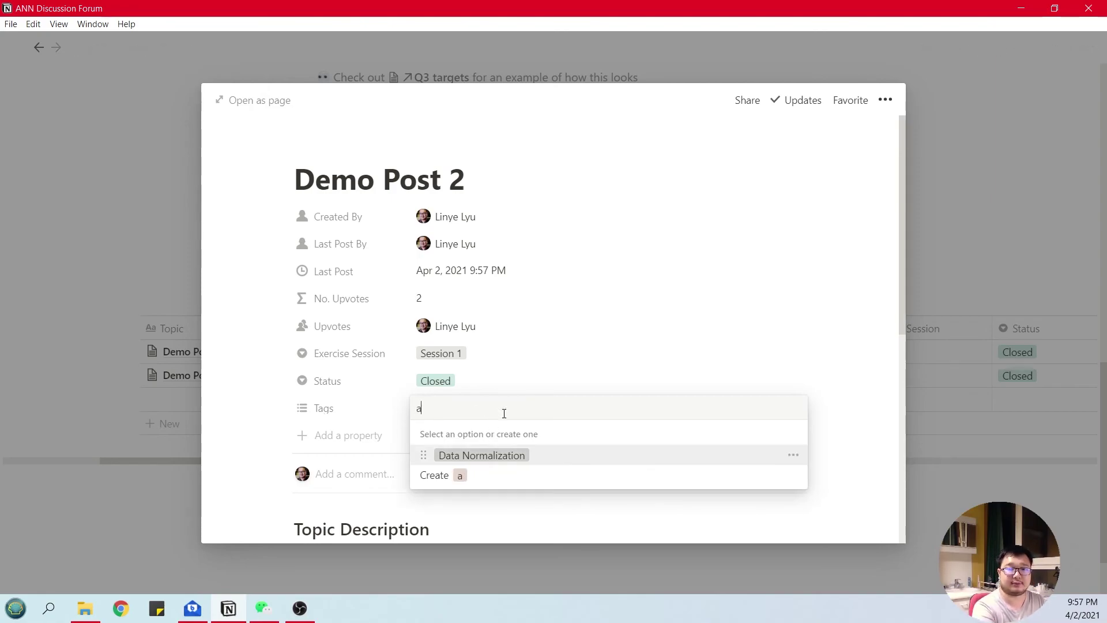
key("BackSpace")
type("ANN")
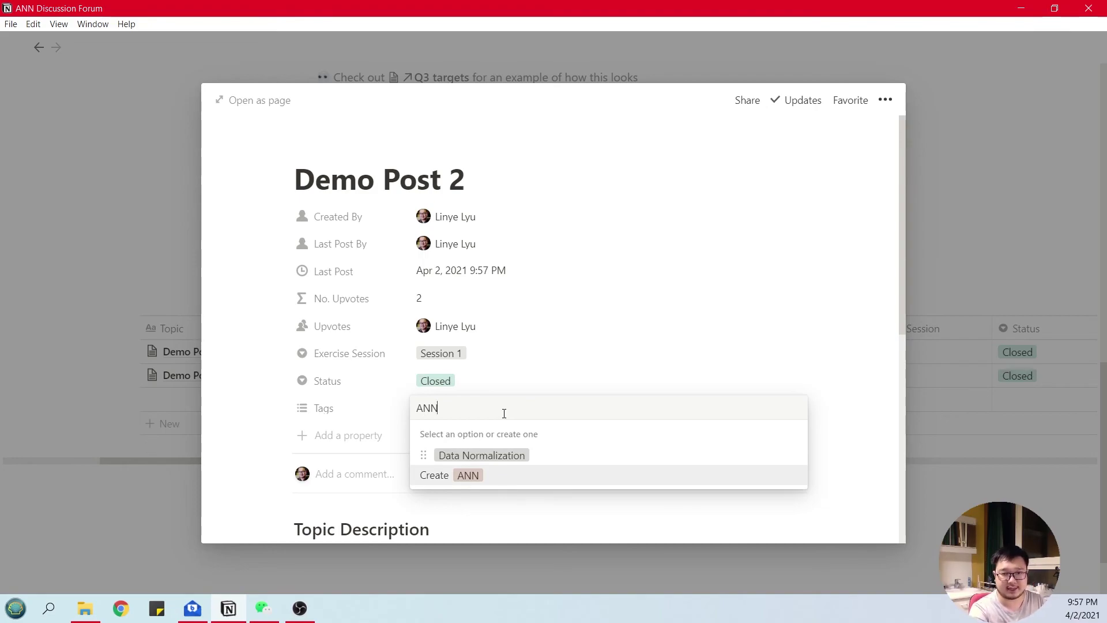
key("Return")
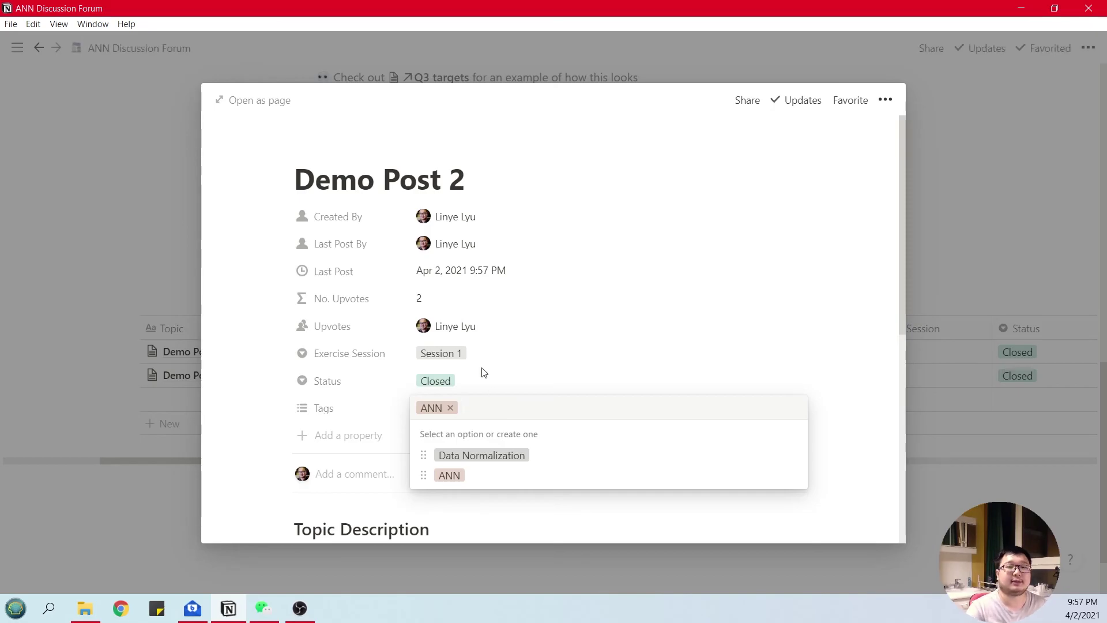
left_click(935, 437)
Step: Close the Demo Post 2 preview and scroll back to the forum page's top
left_click(915, 491)
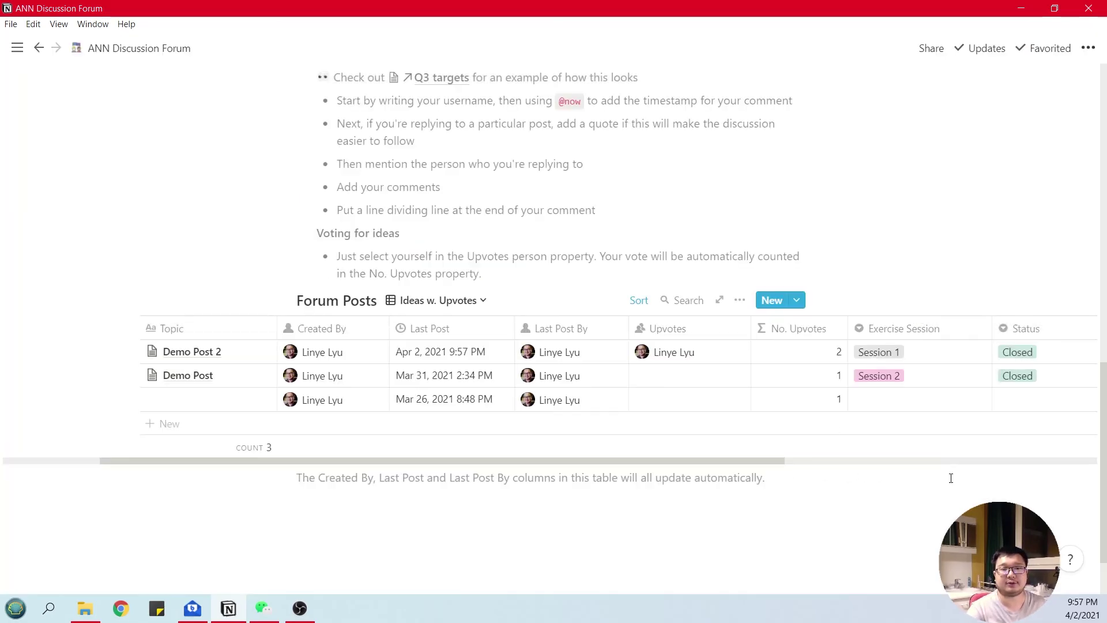
mouse_move(731, 460)
left_mouse_down()
mouse_move(1016, 461)
mouse_move(754, 438)
mouse_move(706, 449)
left_mouse_up()
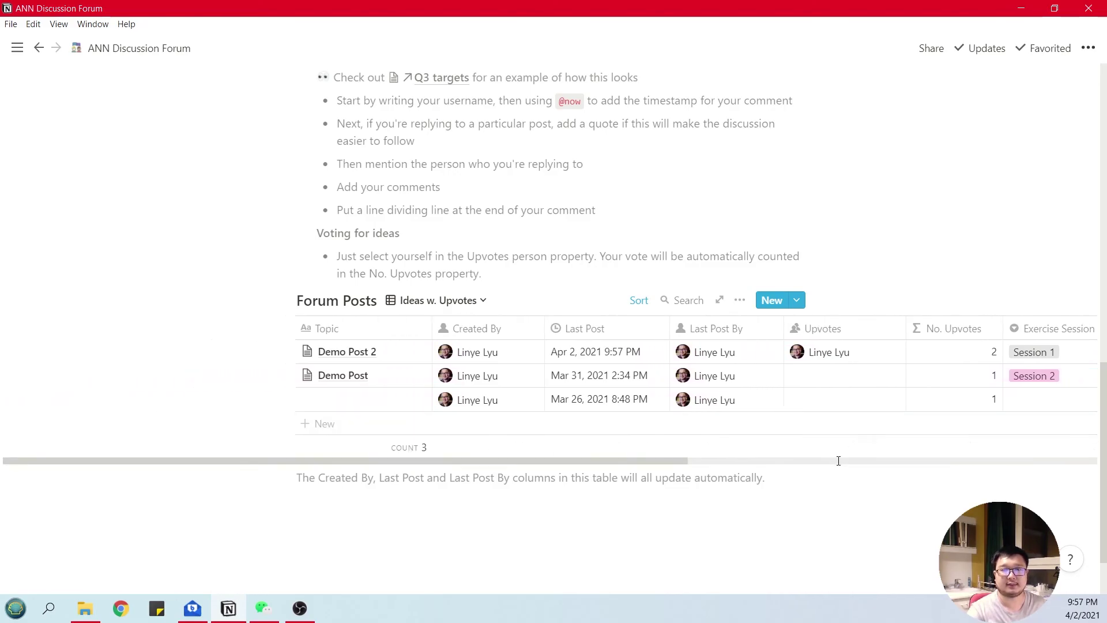
scroll(816, 348, "up", 6)
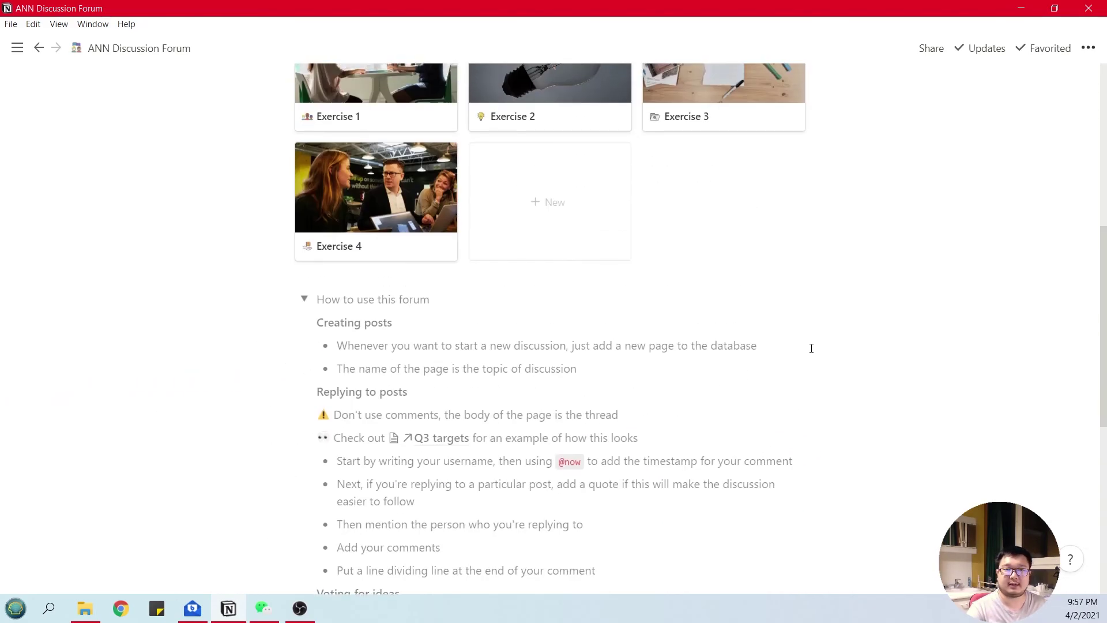
scroll(811, 348, "up", 5)
scroll(679, 278, "down", 4)
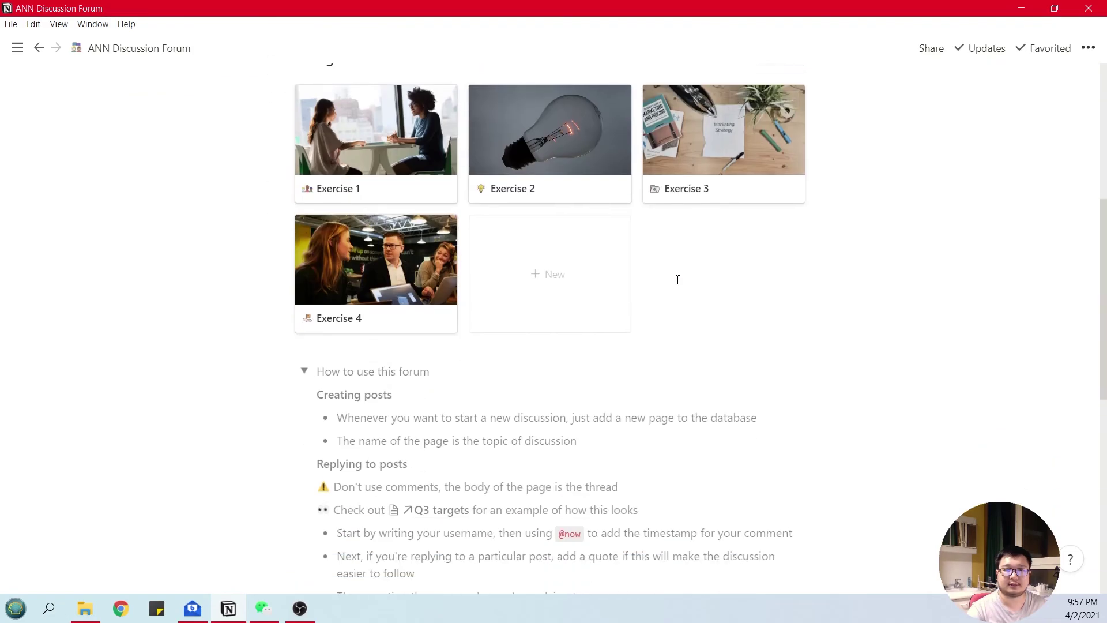
scroll(724, 340, "down", 4)
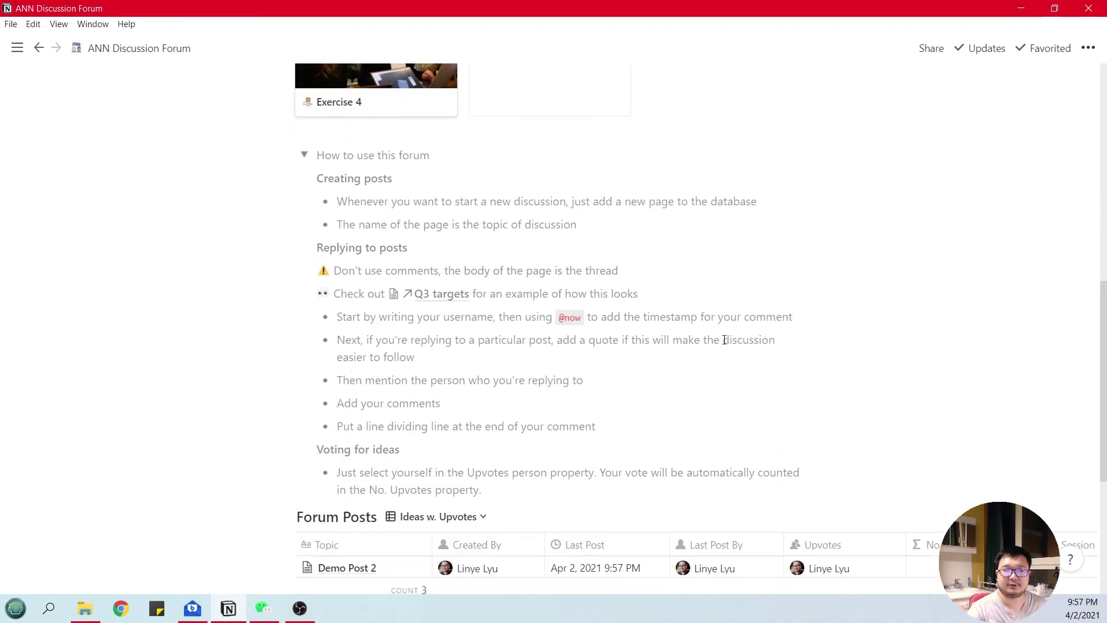
scroll(724, 339, "down", 5)
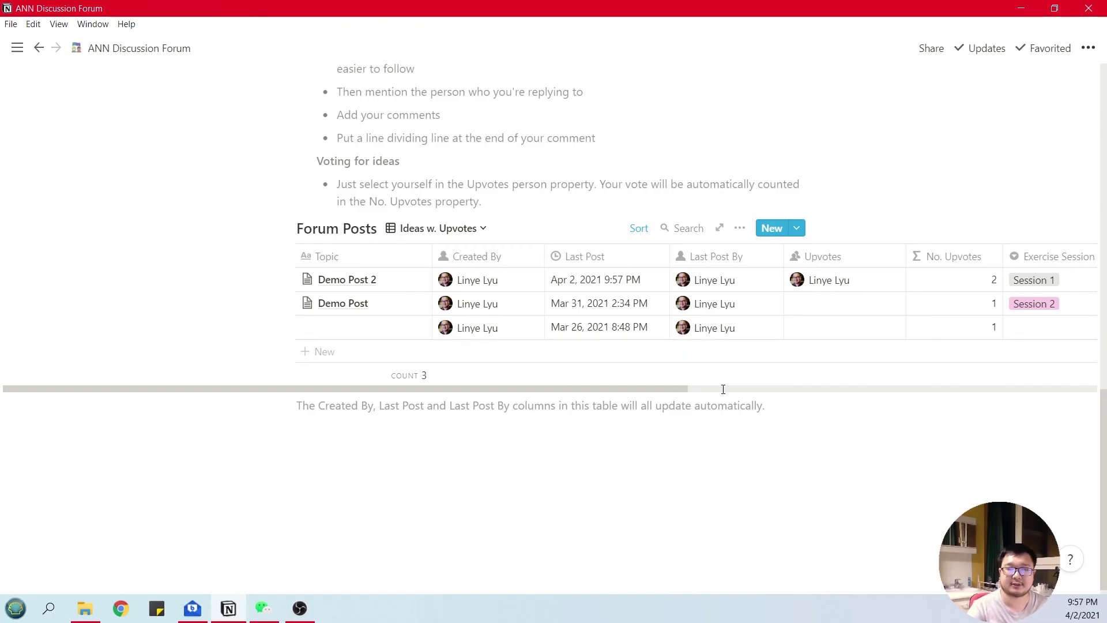
scroll(703, 391, "up", 3)
scroll(702, 399, "up", 2)
scroll(700, 398, "up", 8)
scroll(378, 293, "up", 3)
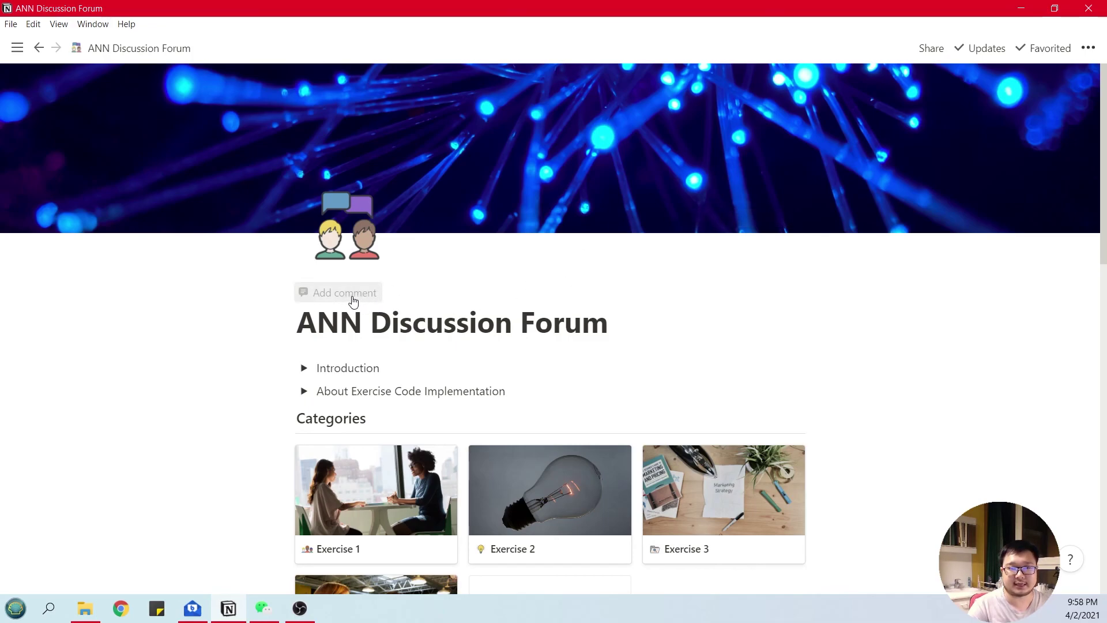
Step: Open an empty page-level comment box under the title without posting anything
left_click(352, 297)
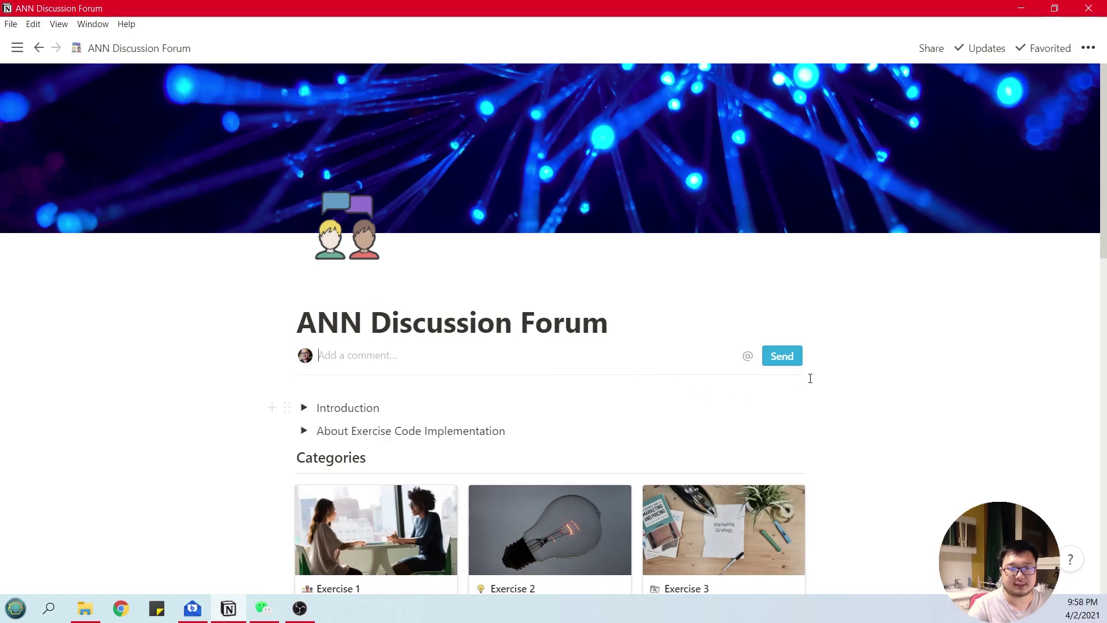
left_click(831, 378)
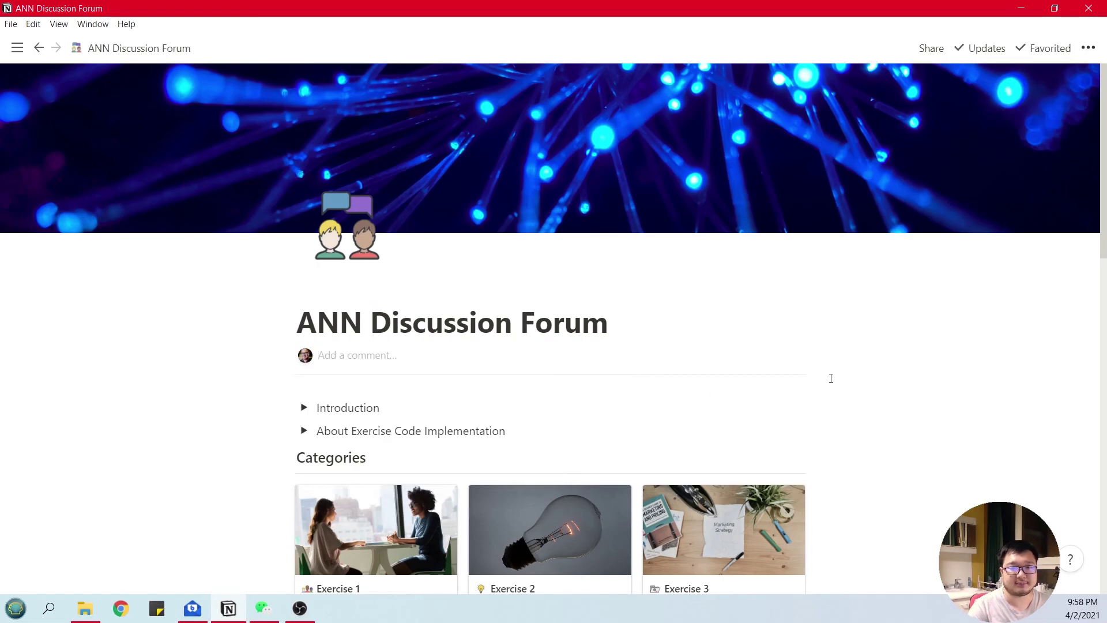
left_click(413, 358)
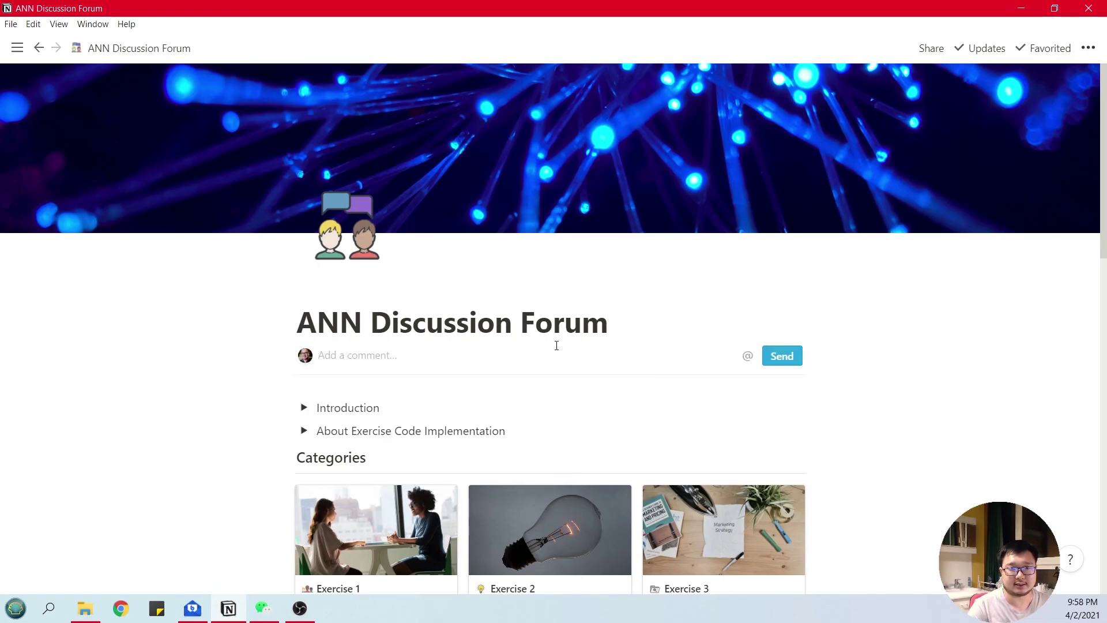
left_click(918, 366)
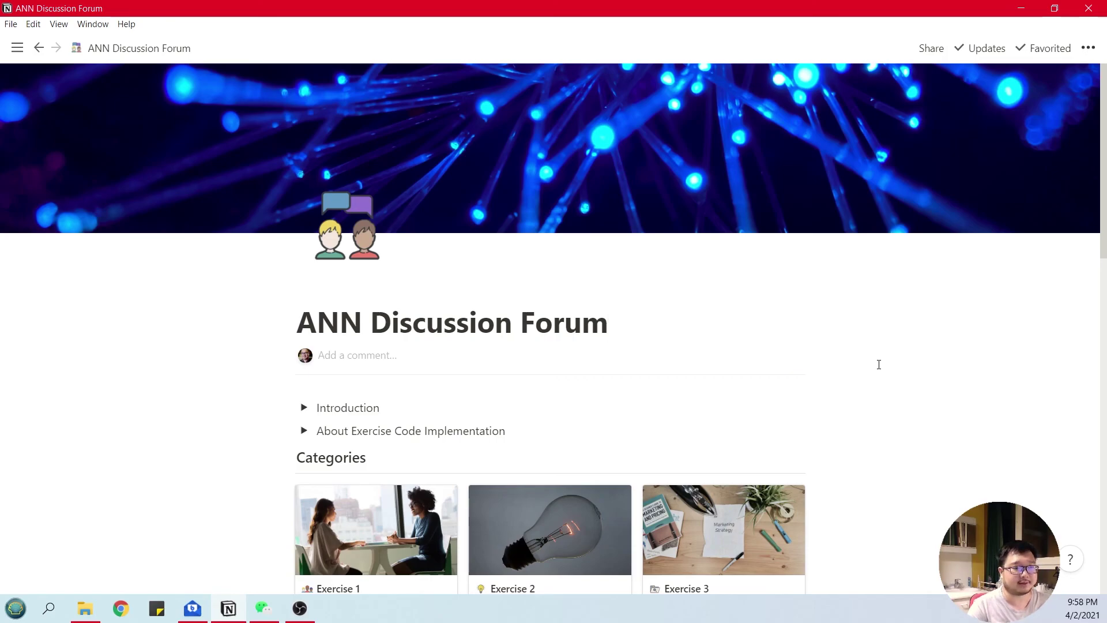